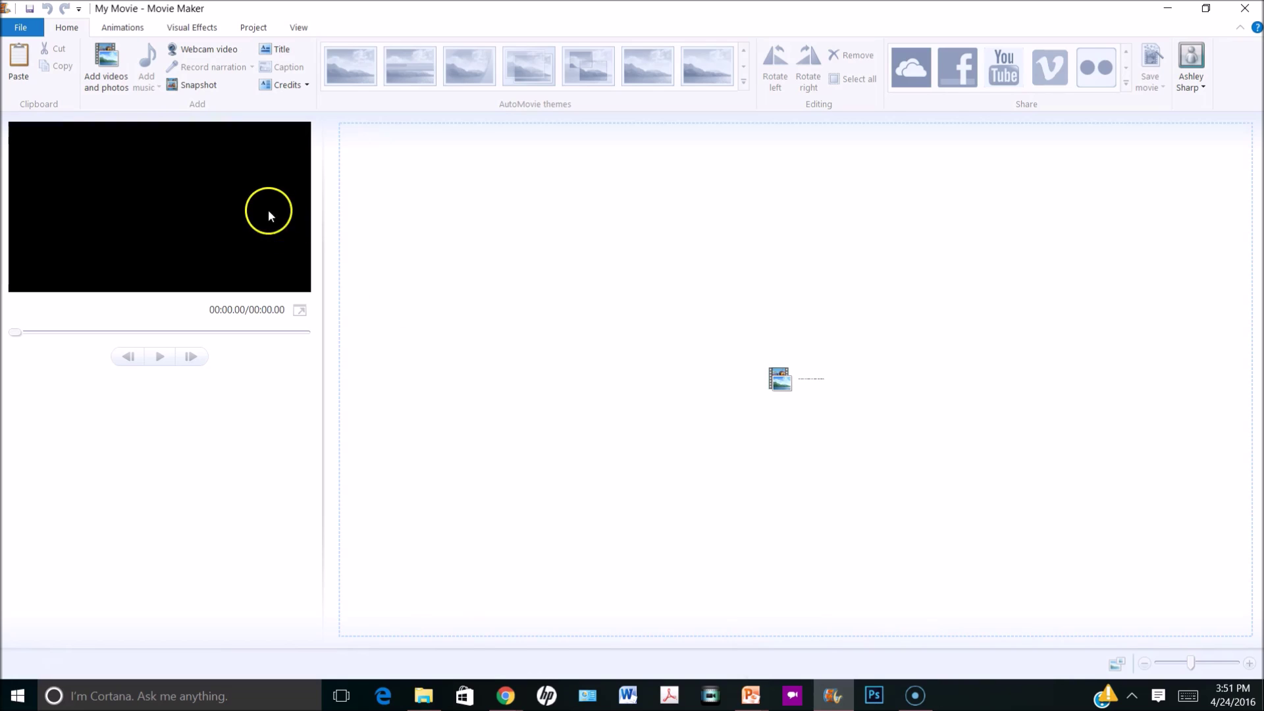
Open the picture import for the project and select every image in the Pictures folder, from the kindergarten title image through IMG_2899
click(106, 76)
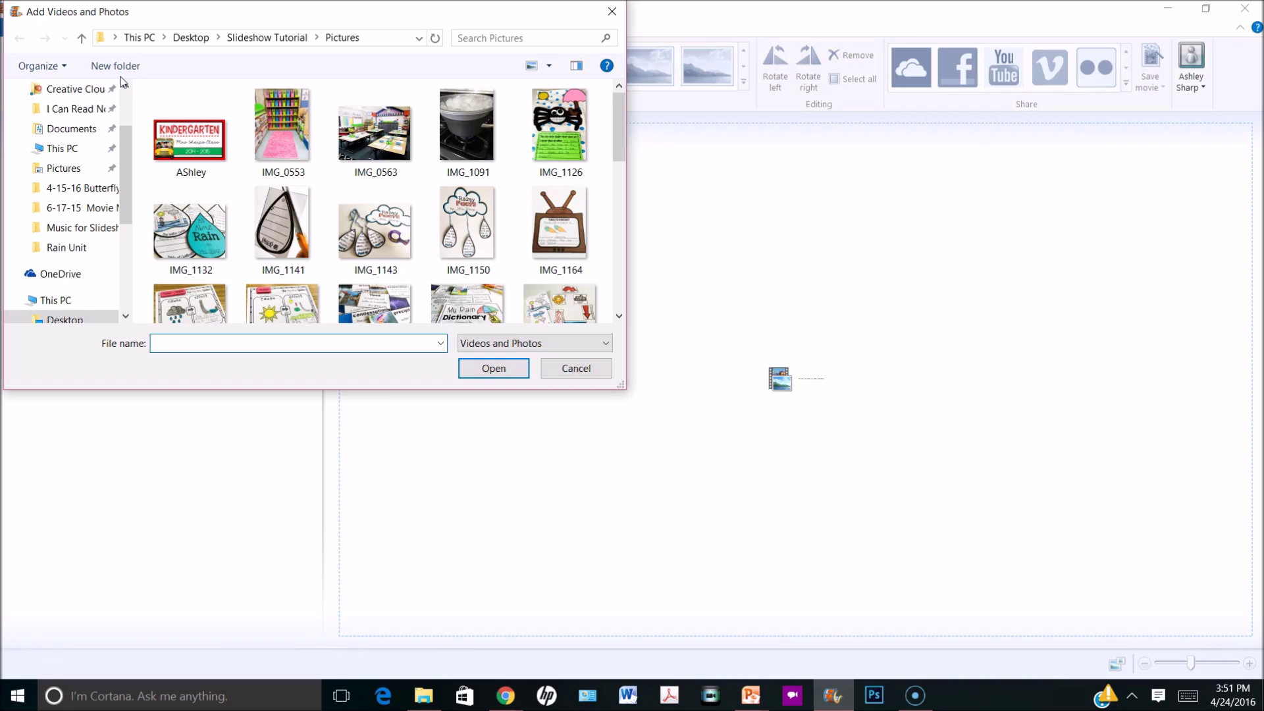
click(175, 123)
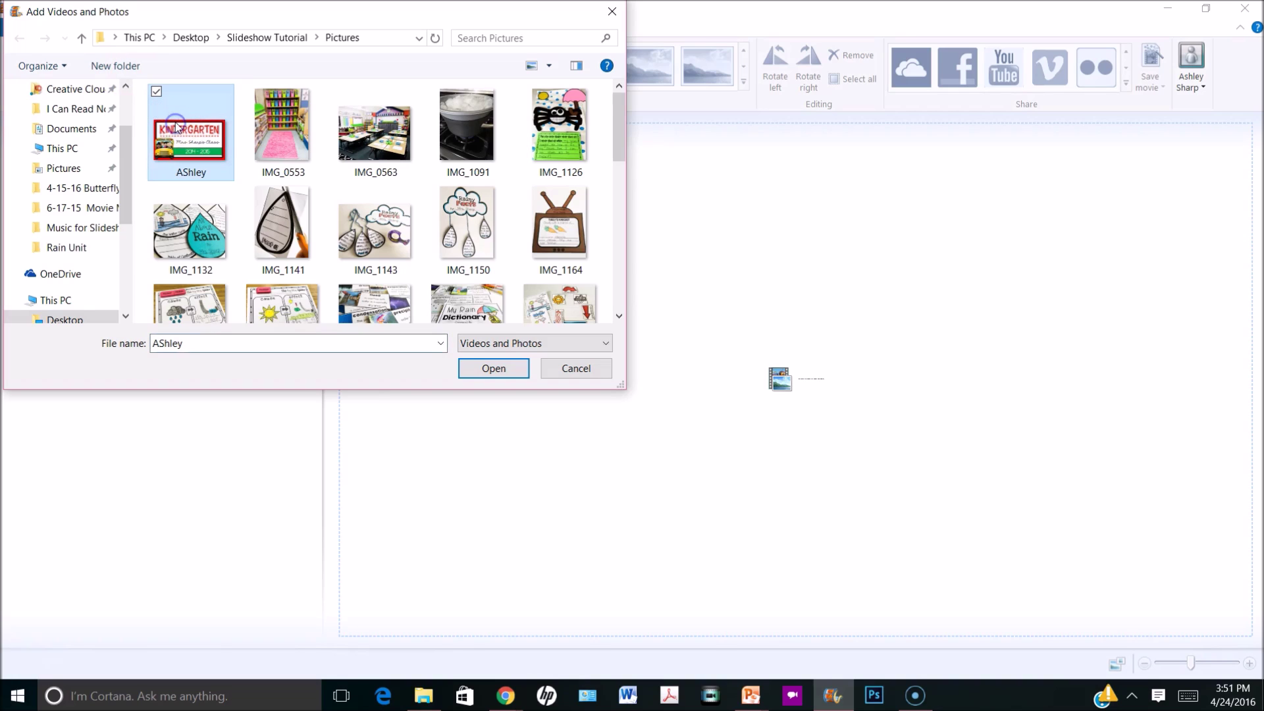
drag(616, 113, 609, 275)
shift+click(282, 267)
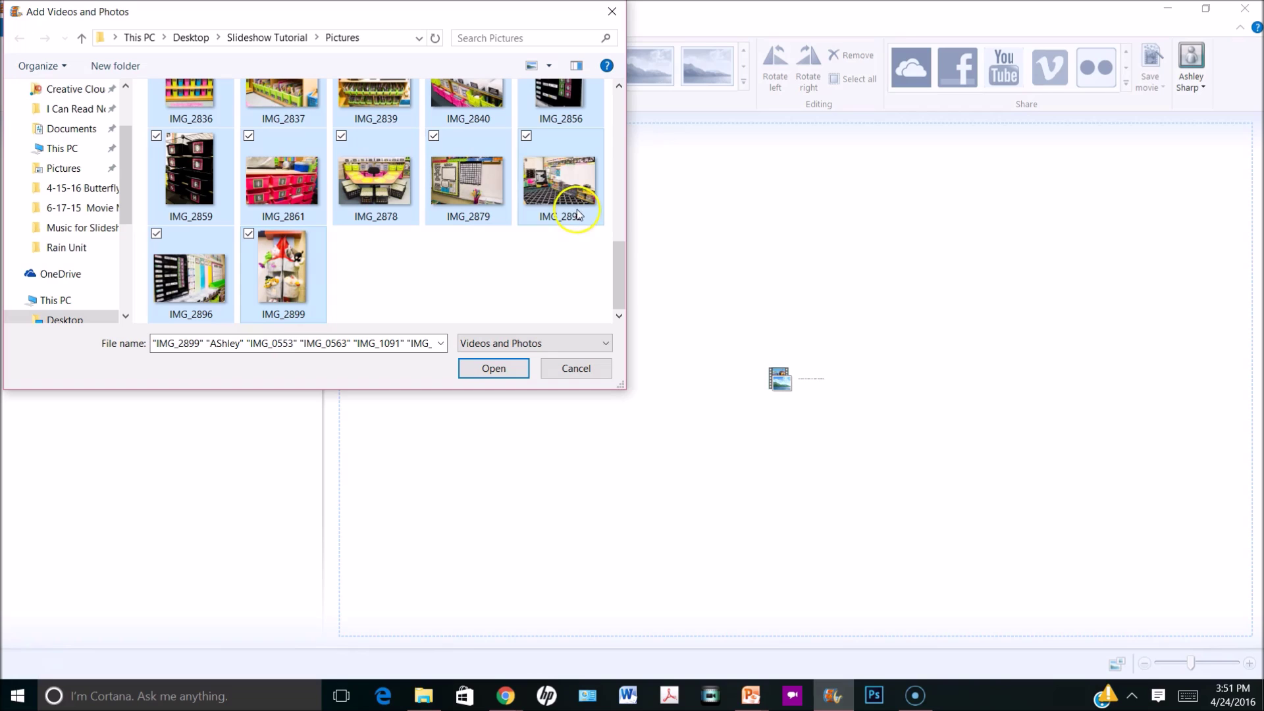
drag(619, 278, 581, 96)
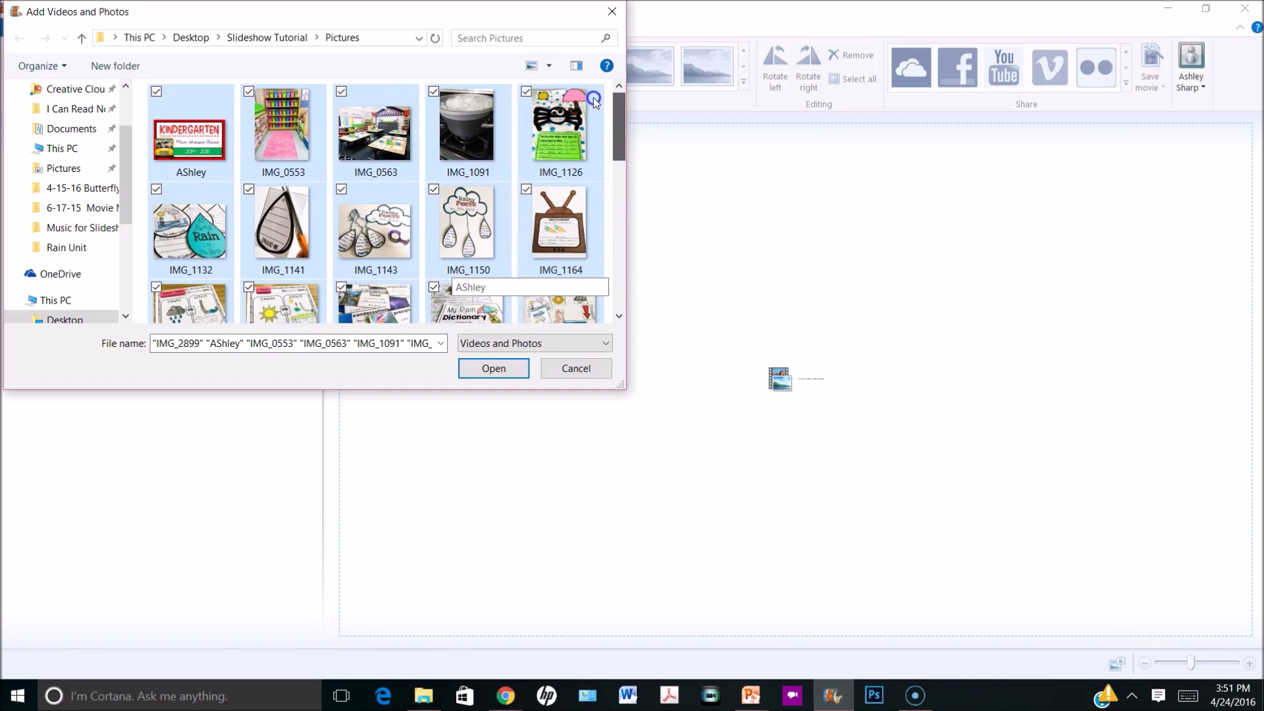
Try selecting only the individual pictures IMG_0553, IMG_1091, IMG_1143, IMG_1376 and IMG_1383
click(279, 136)
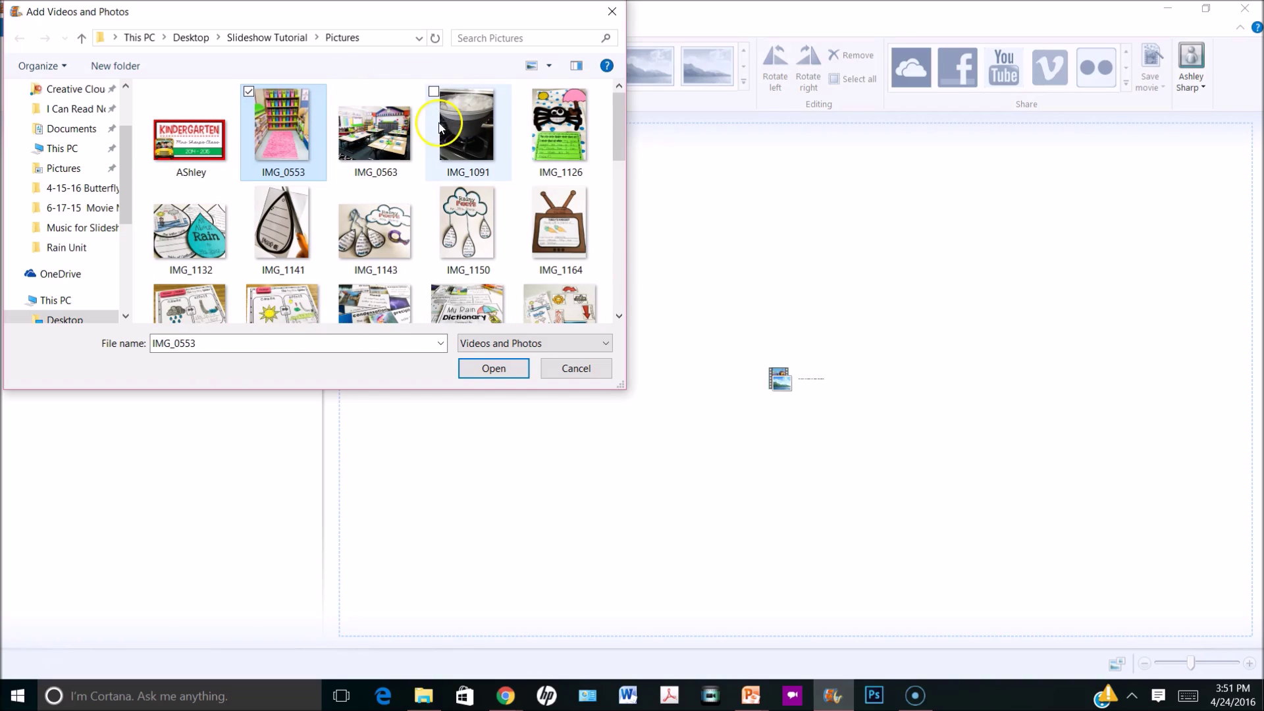
click(433, 91)
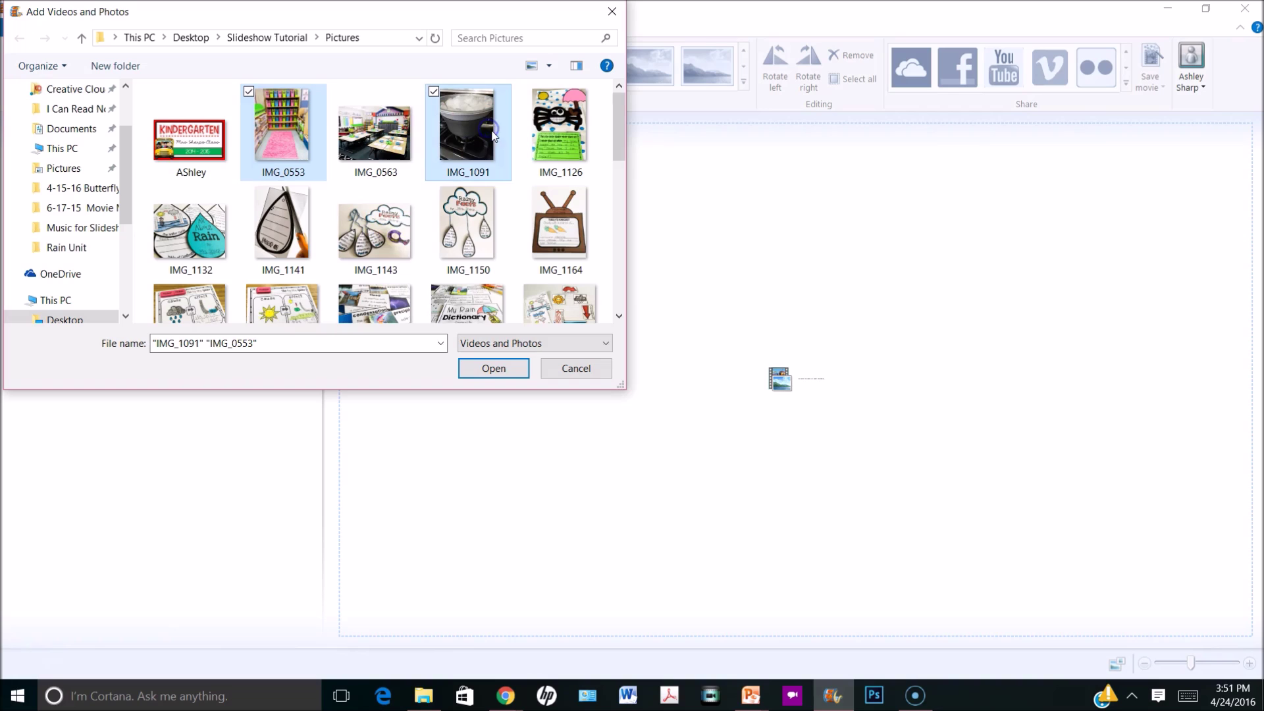
ctrl+click(389, 241)
drag(614, 134, 614, 203)
ctrl+click(508, 198)
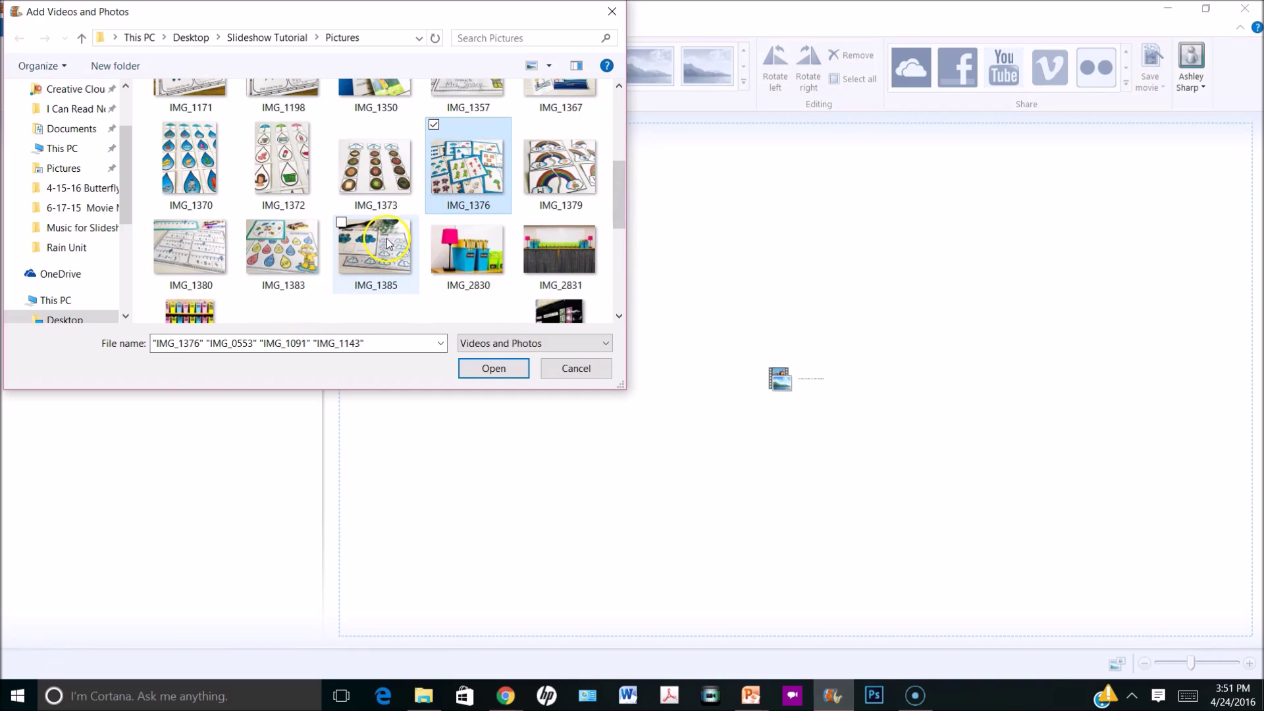
ctrl+click(283, 250)
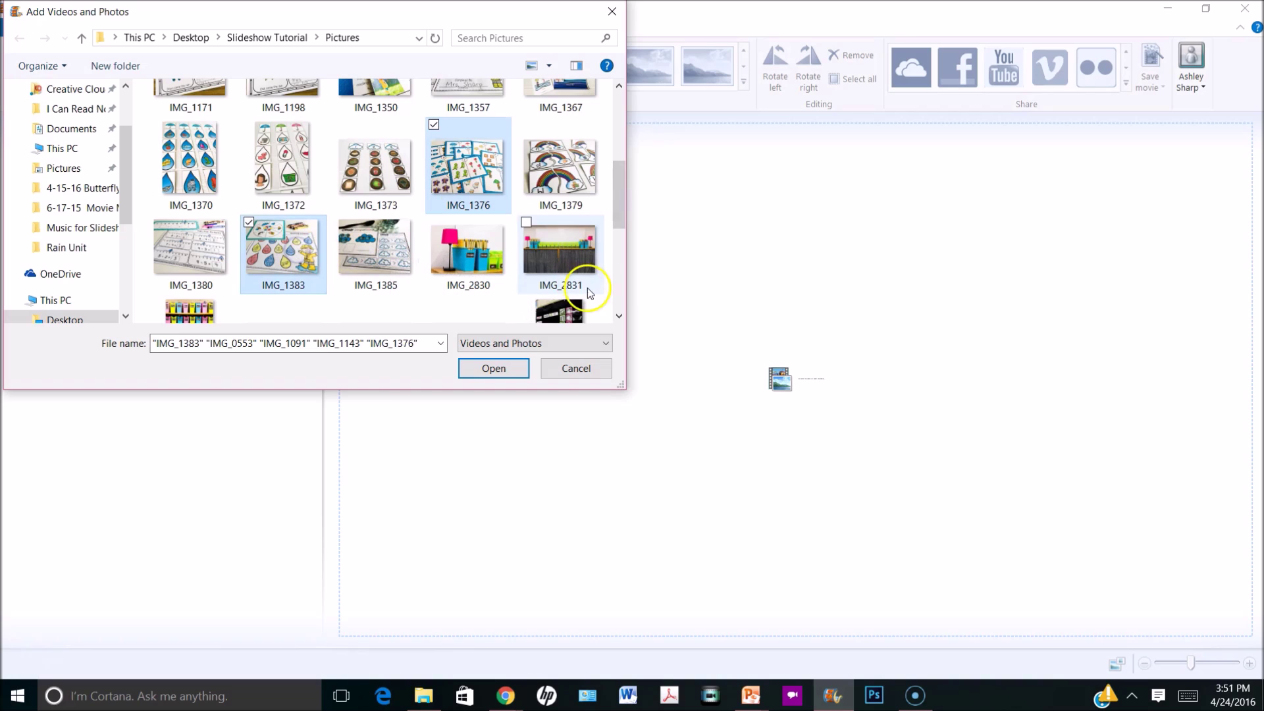
drag(619, 195, 616, 119)
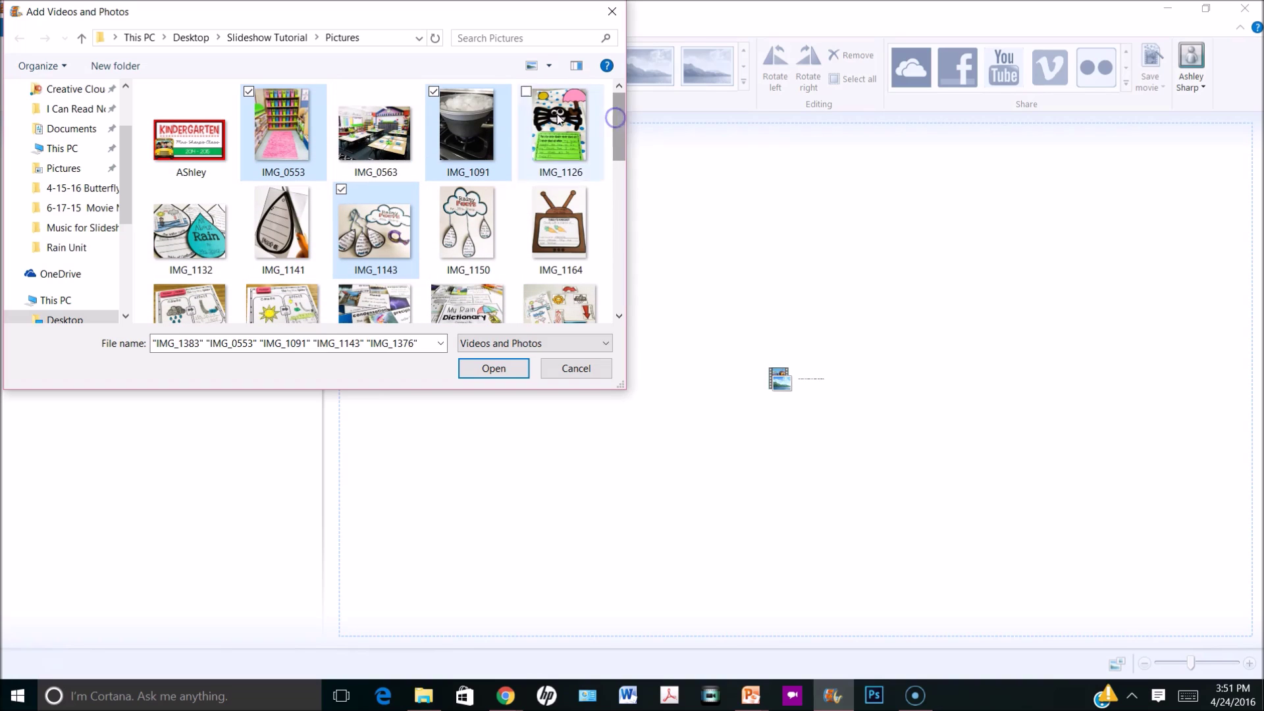
Add all pictures from IMG_0553 through IMG_2899 to the movie, leaving out the kindergarten title image
click(294, 128)
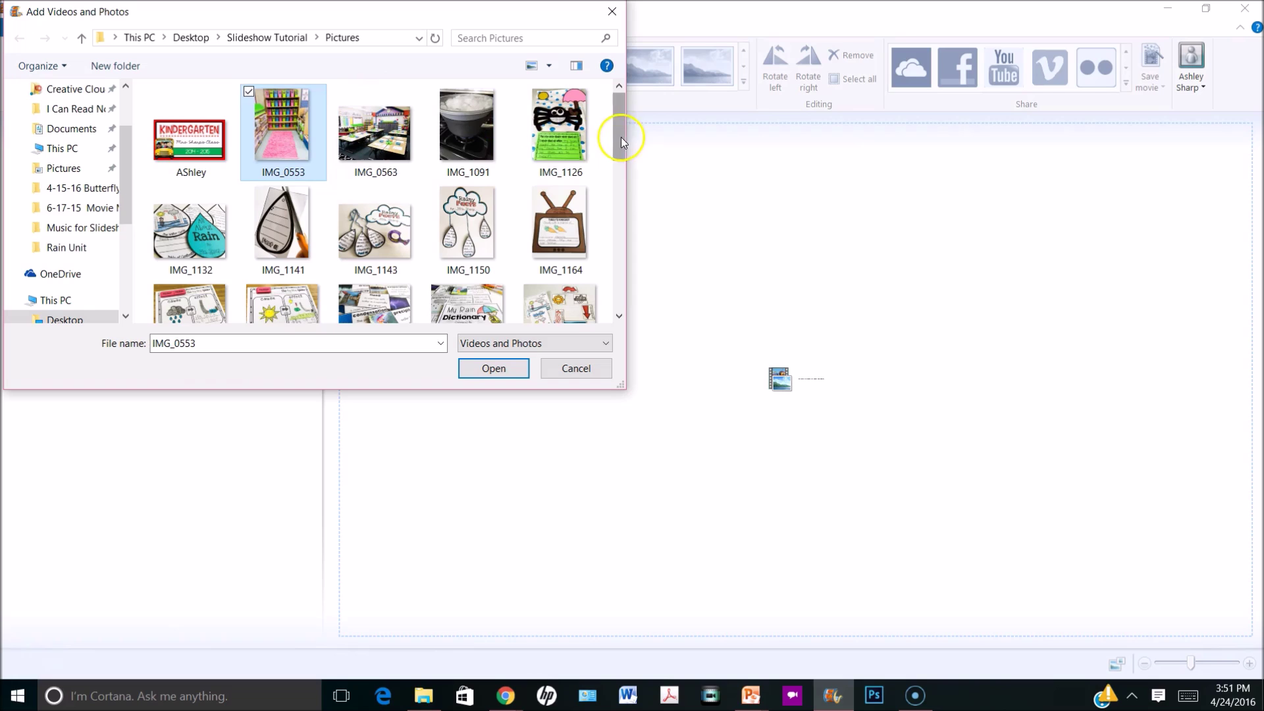
drag(621, 121, 604, 279)
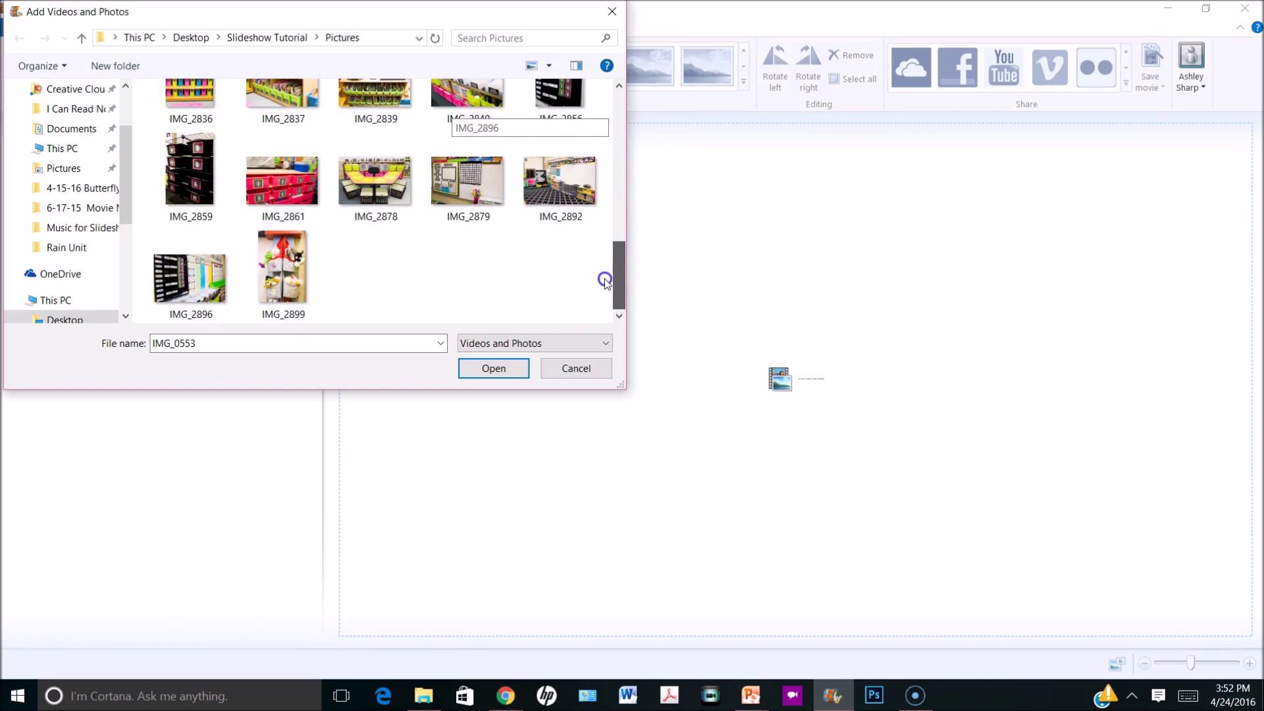
shift+click(259, 245)
click(493, 367)
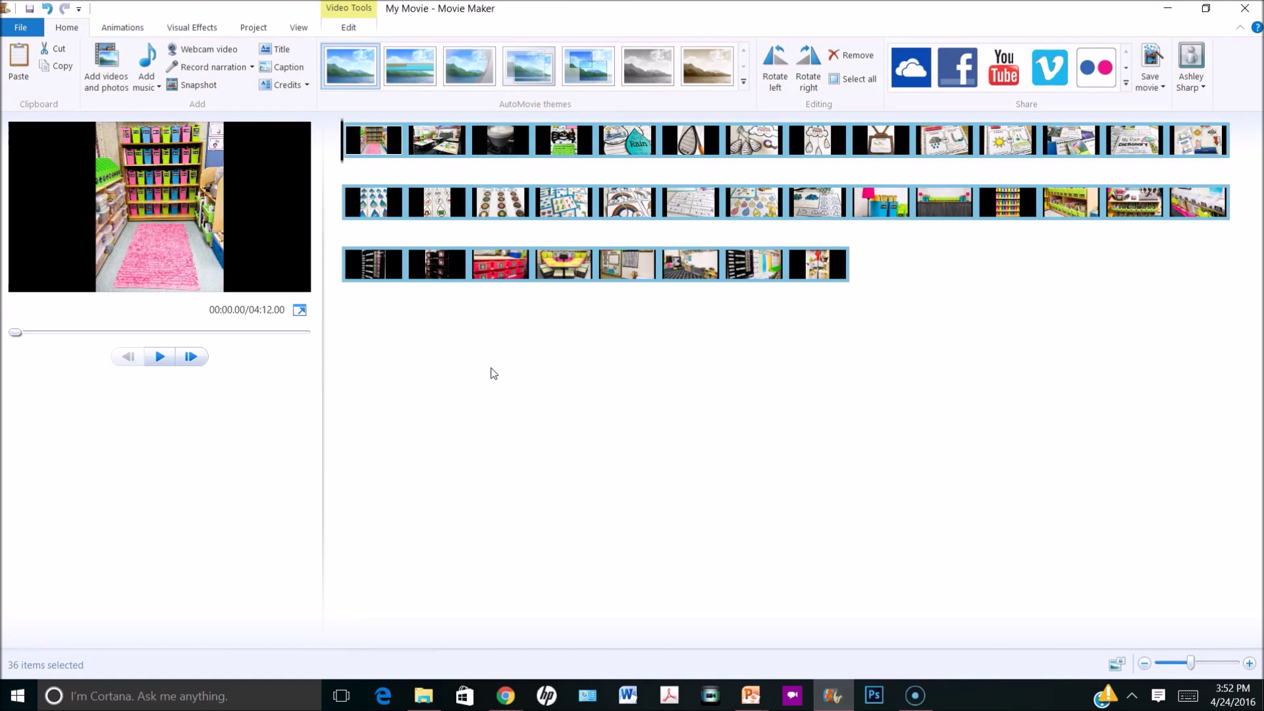
Move the colored raindrop worksheet picture IMG_1383 in the storyboard so it comes right after IMG_1376
click(750, 208)
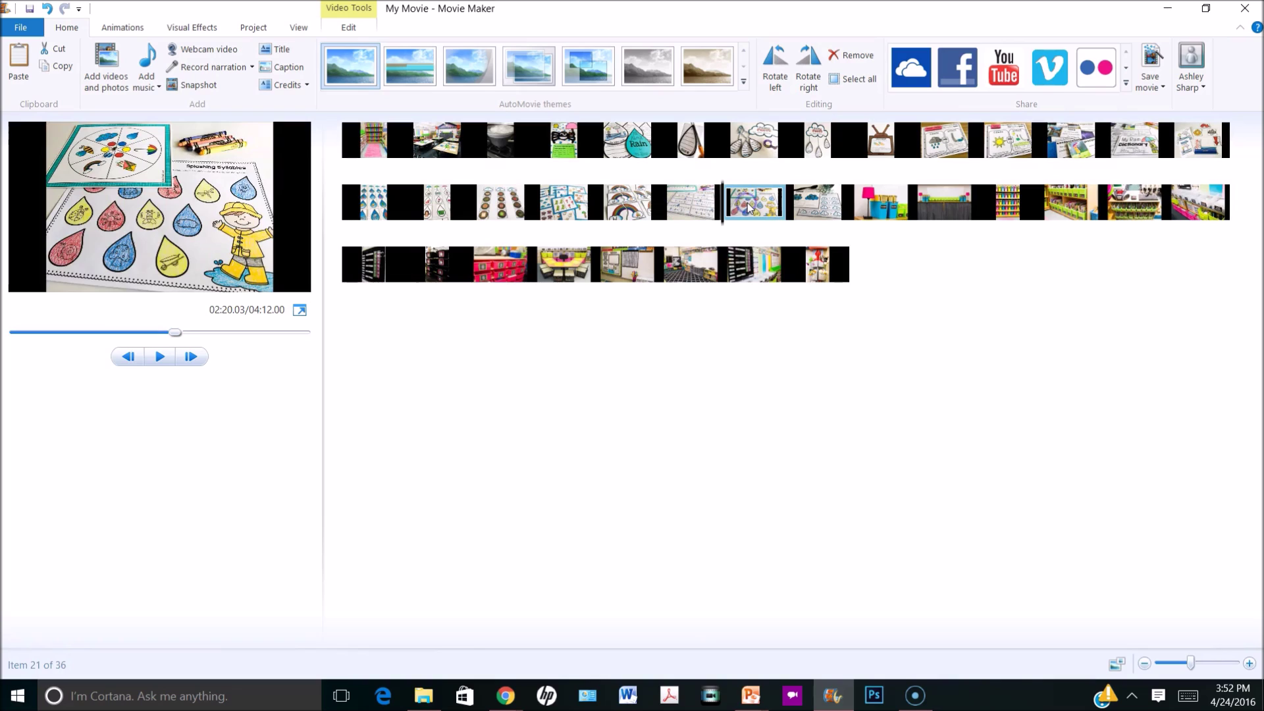
drag(750, 208, 636, 176)
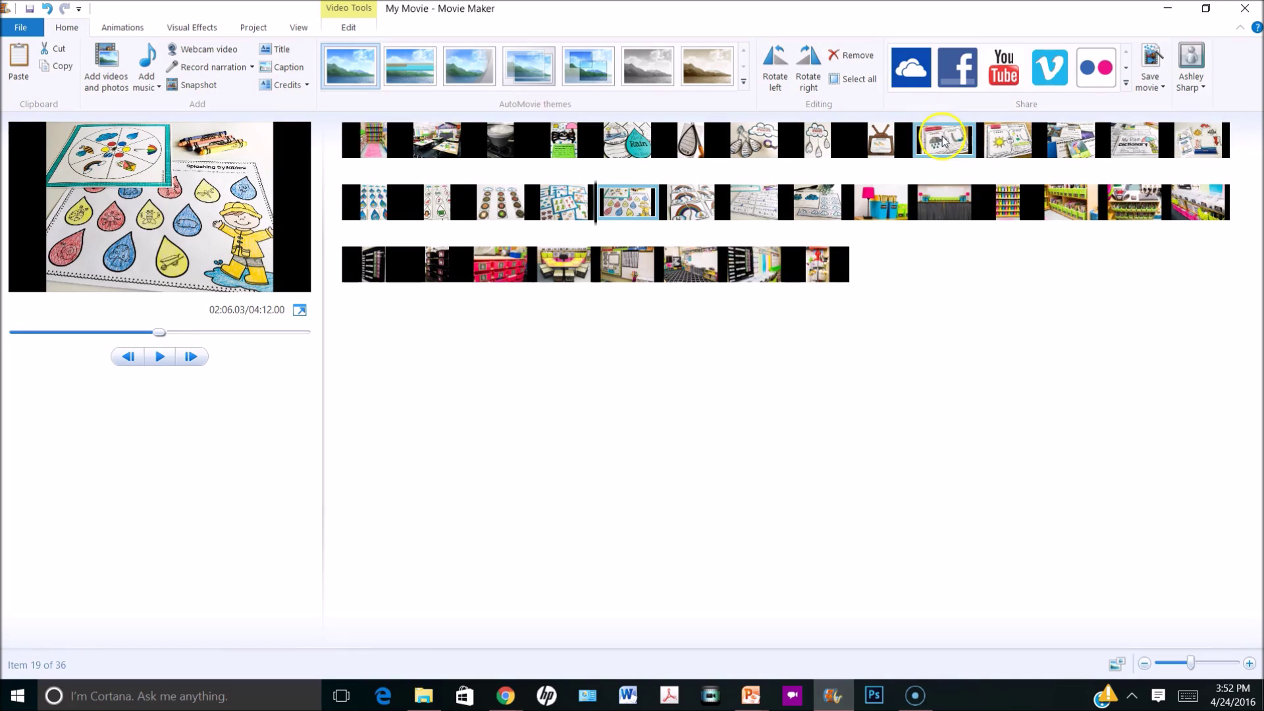
click(942, 140)
Reorder the storyboard: place IMG_1143 before IMG_1141, IMG_1376 after the rainbow picture IMG_1379, and the calendar picture IMG_2879 before IMG_2878
right_click(797, 136)
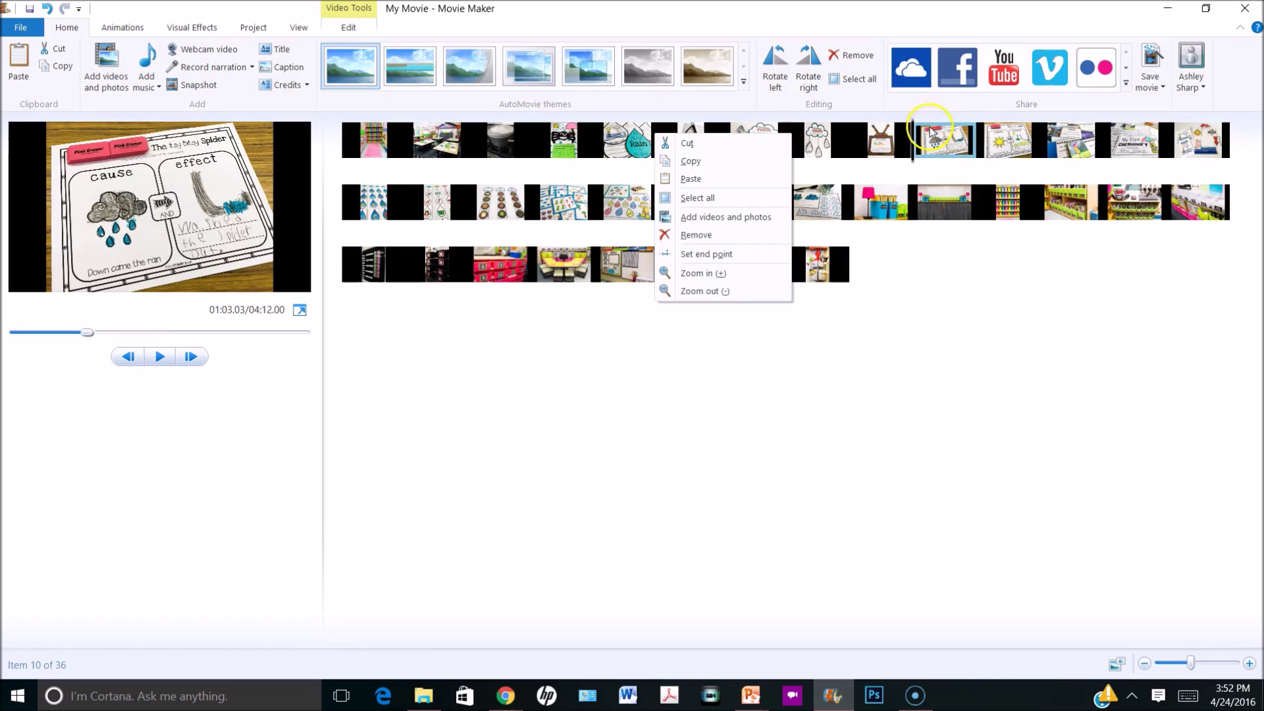
click(814, 135)
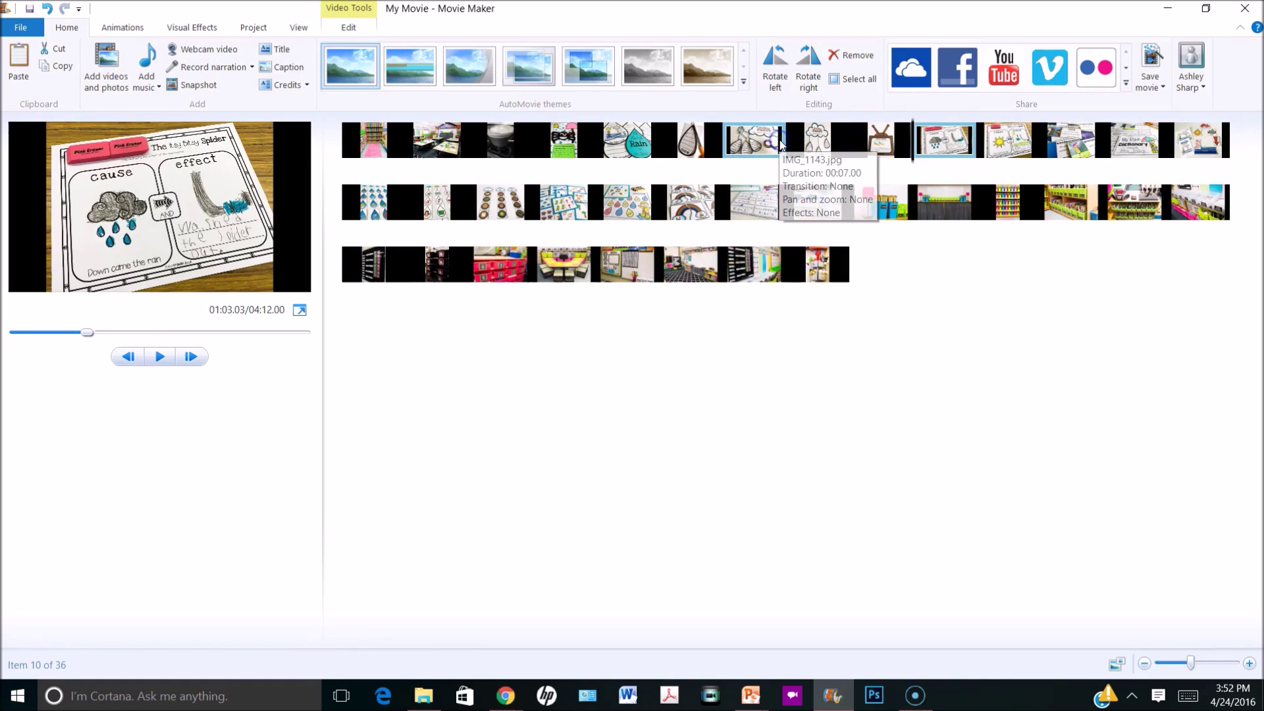
mouse_move(757, 138)
mouse_down()
mouse_move(685, 141)
mouse_move(579, 179)
mouse_move(565, 198)
mouse_move(711, 210)
mouse_up()
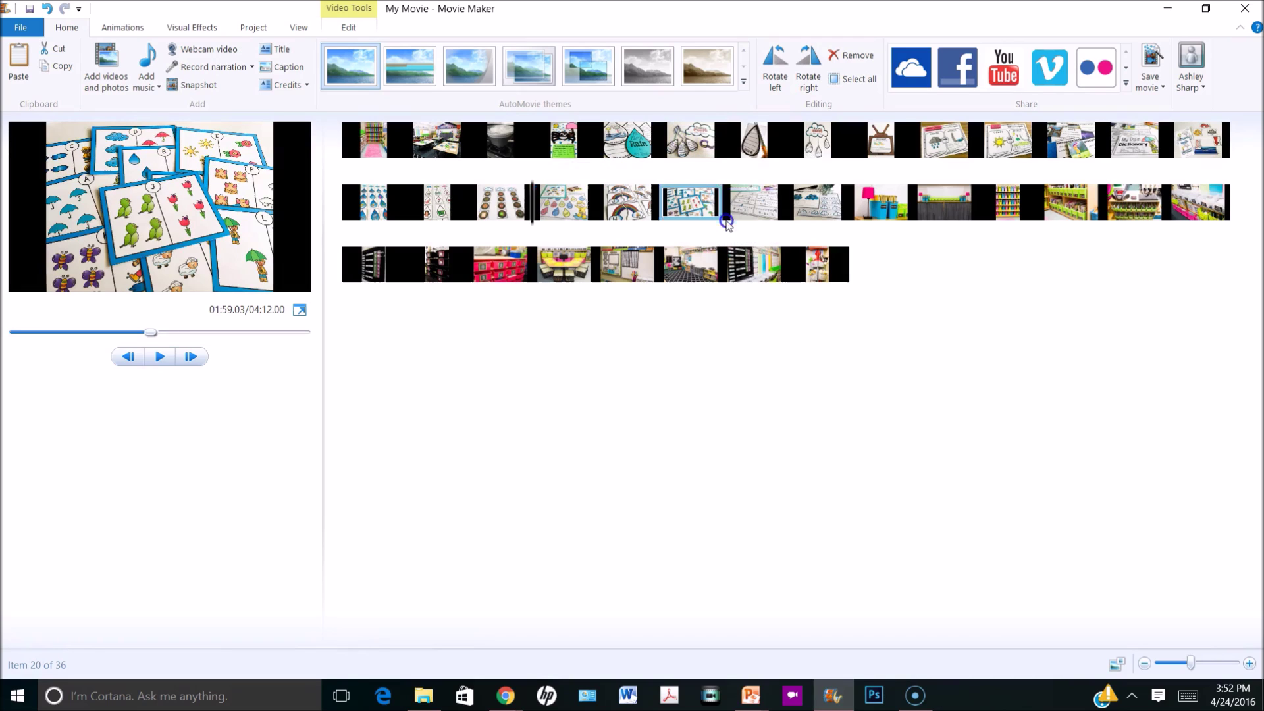
drag(640, 259, 540, 263)
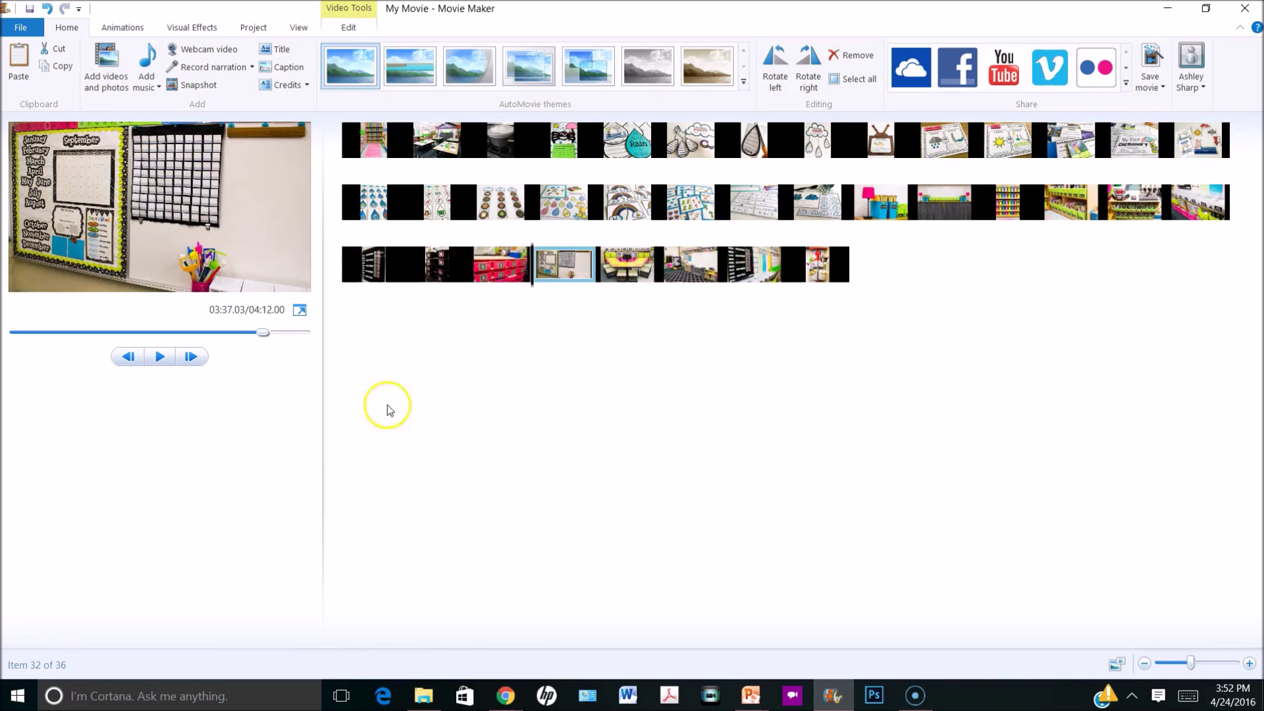
click(505, 213)
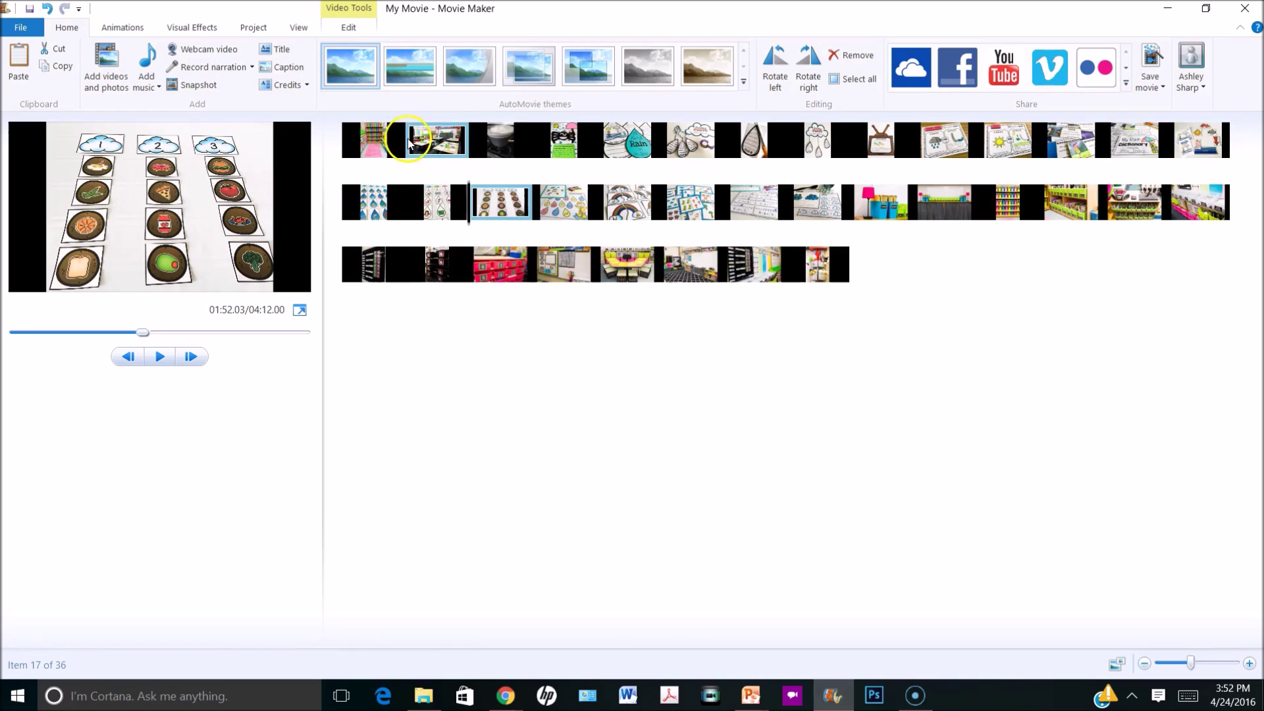
Select all pictures in the storyboard and preview several AutoMovie themes on them
click(379, 151)
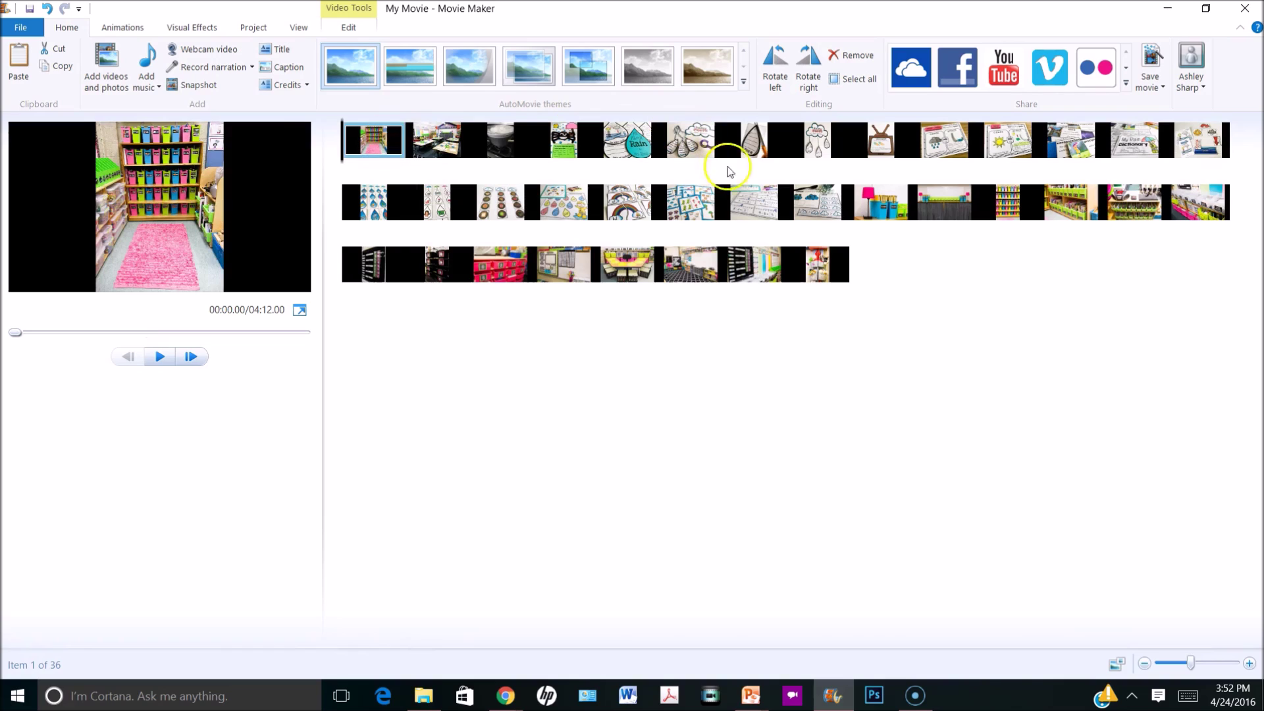
shift+click(828, 256)
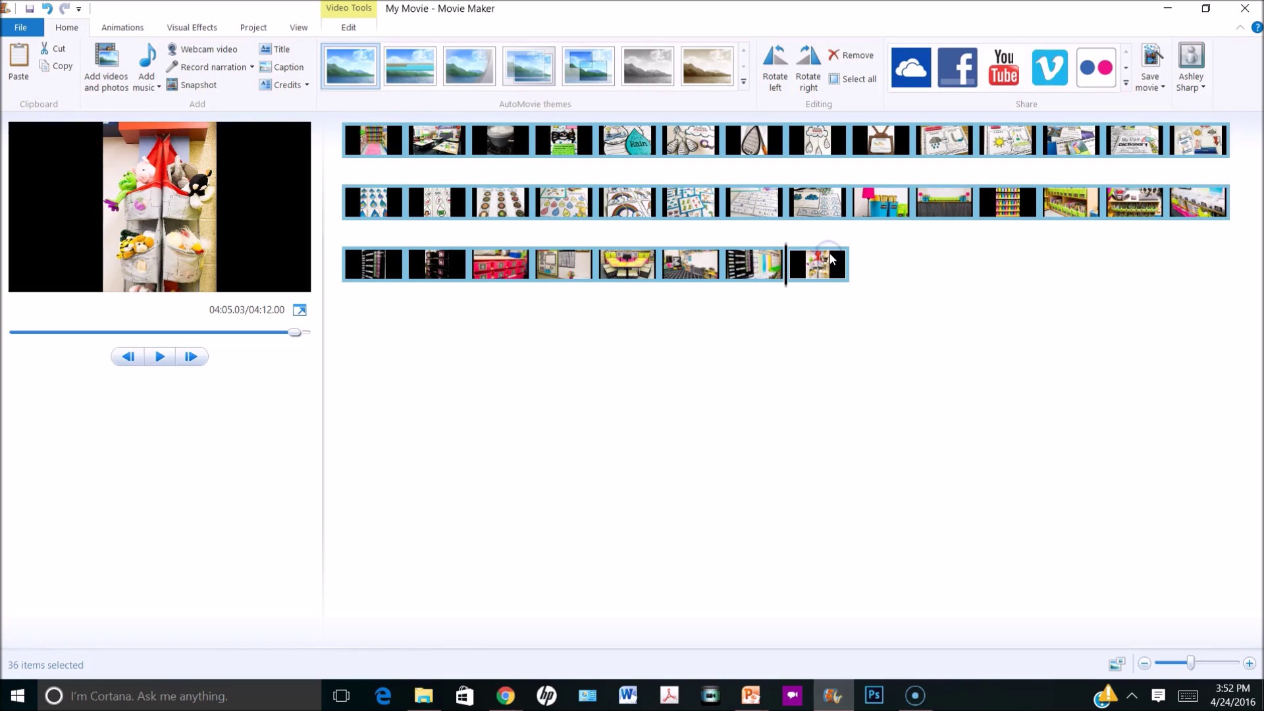
click(342, 68)
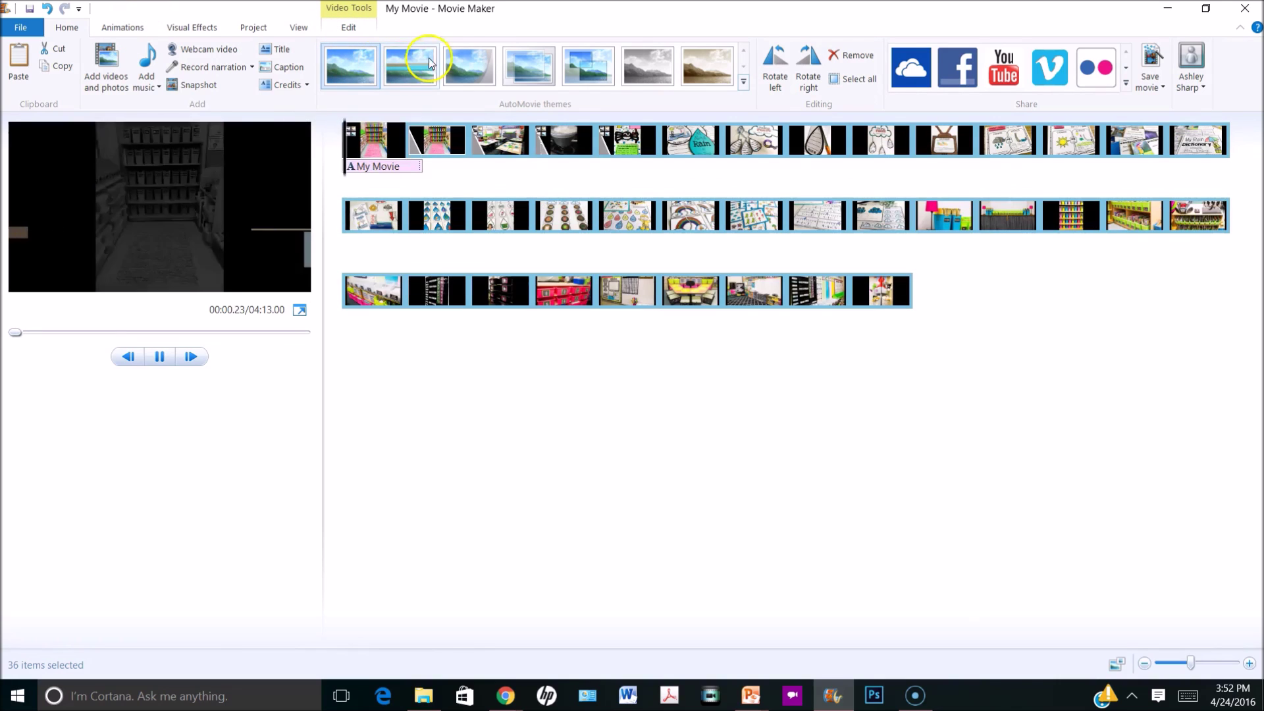
click(532, 64)
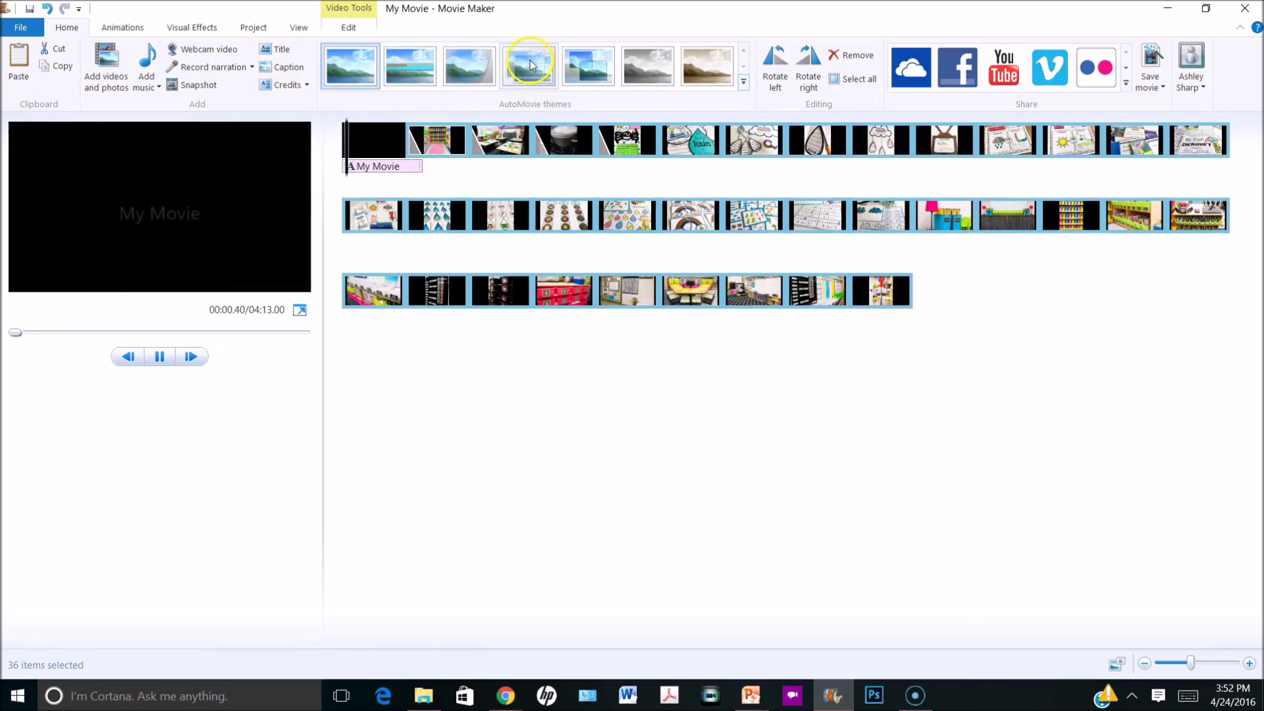
click(665, 71)
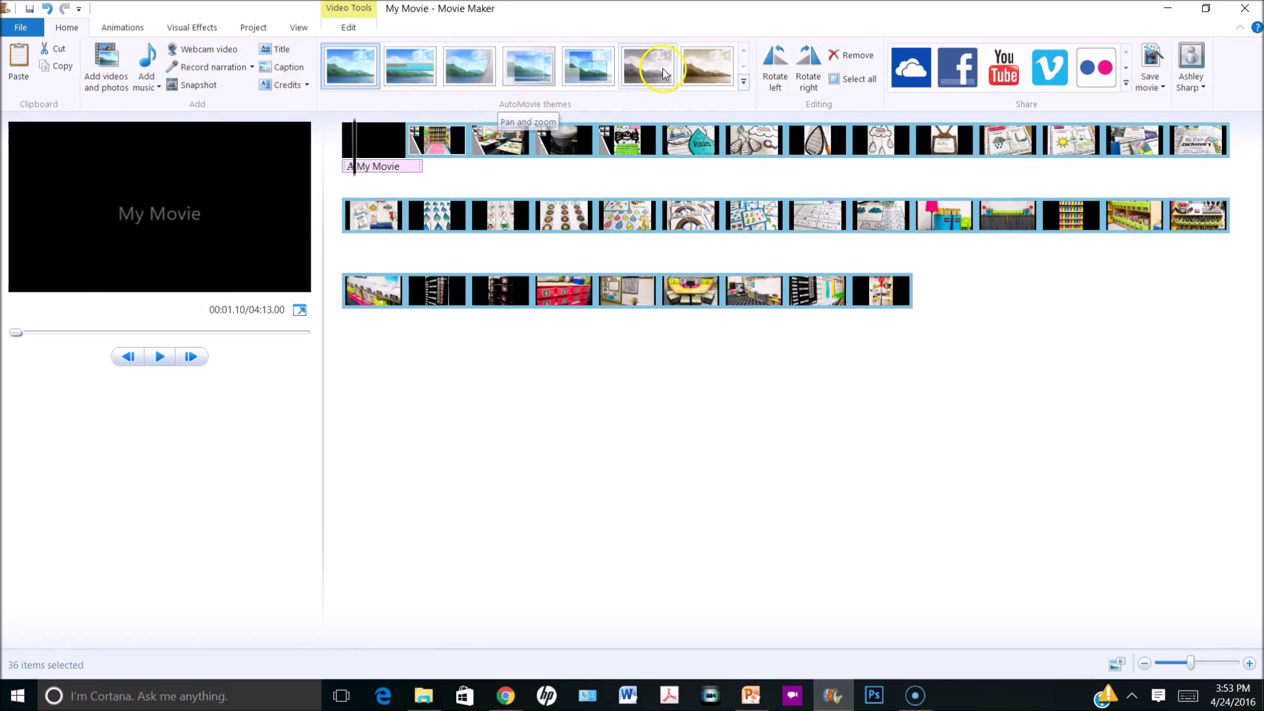
Apply the automatic pan and zoom effect to all selected pictures
click(117, 28)
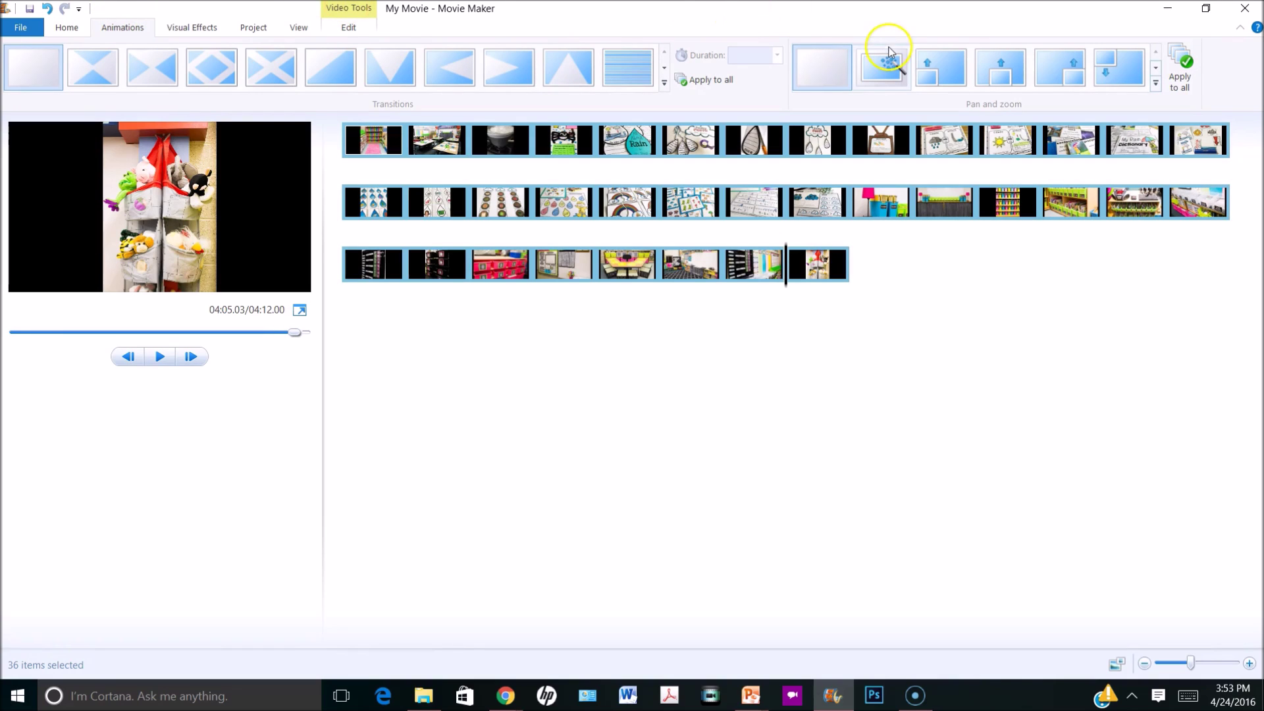
click(880, 68)
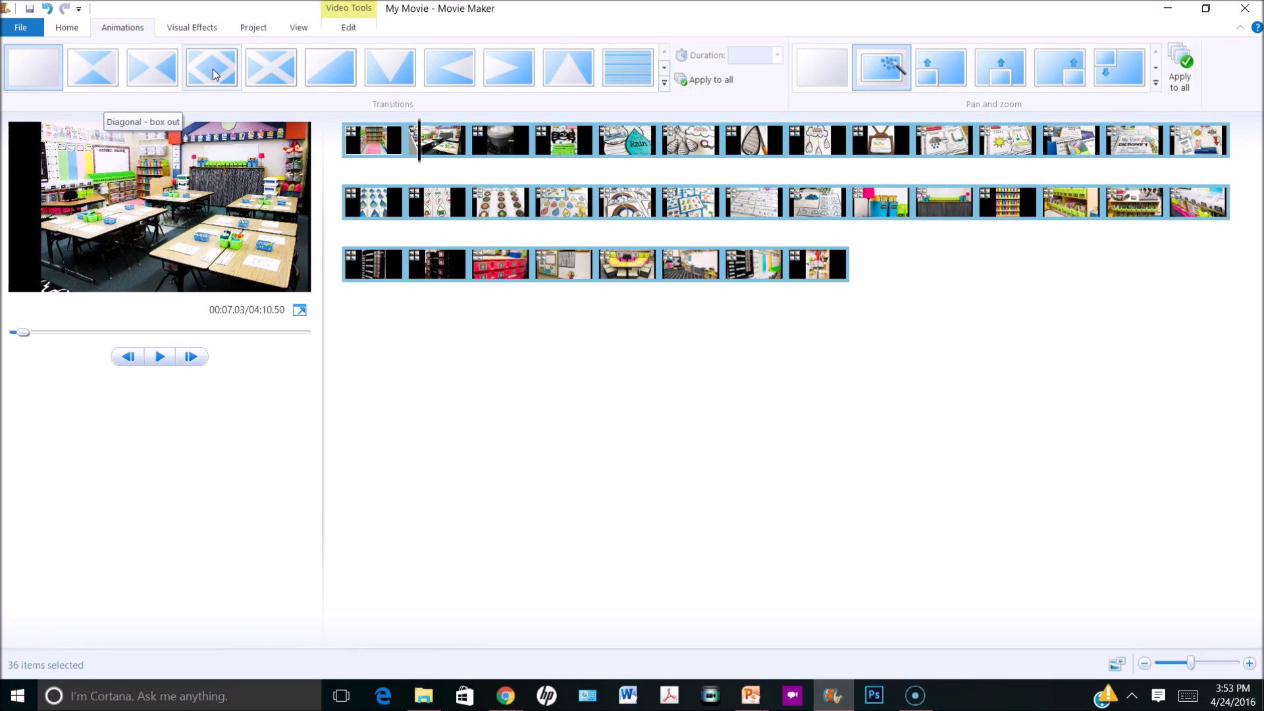
Preview the diagonal transitions on all the pictures and on the second picture alone
click(269, 76)
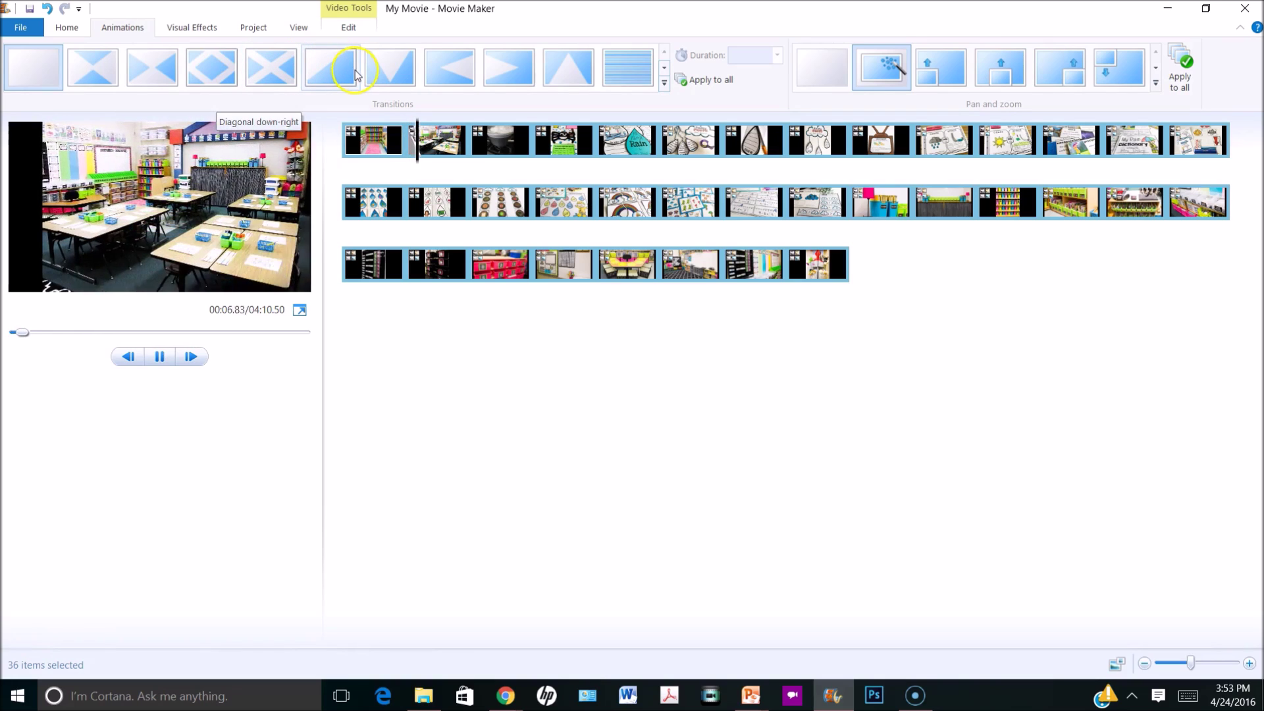
click(340, 145)
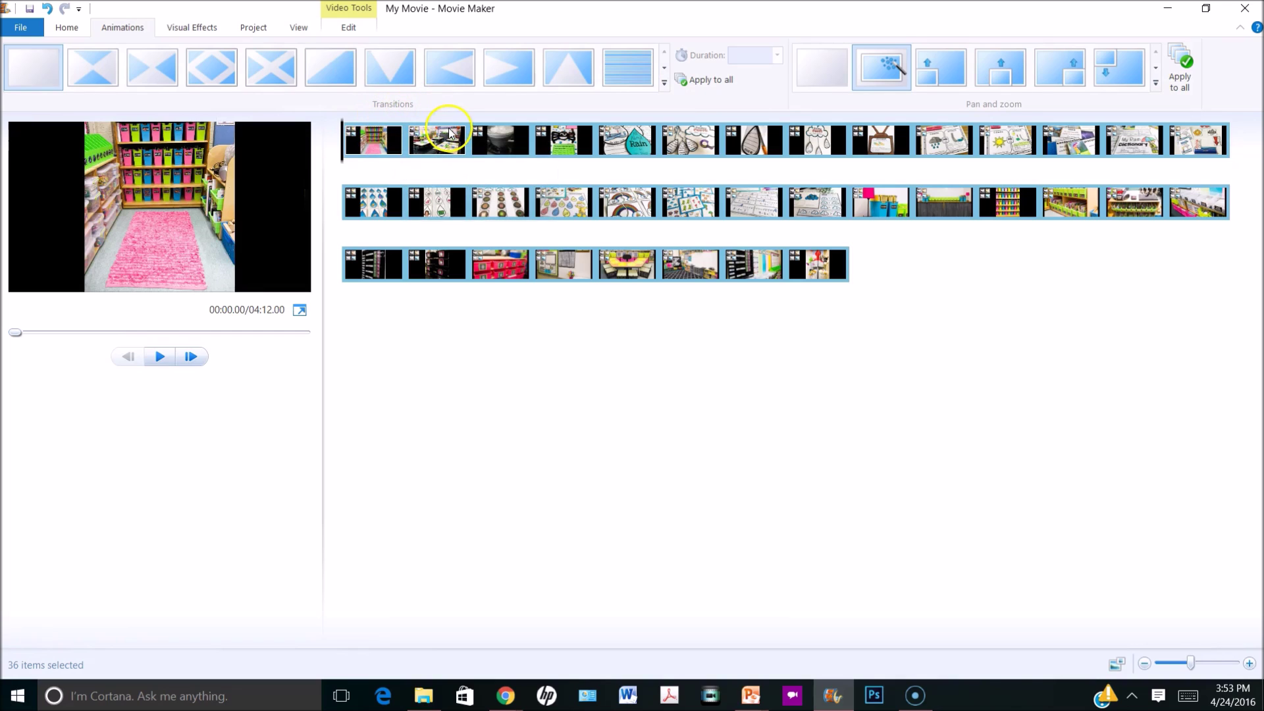
click(425, 140)
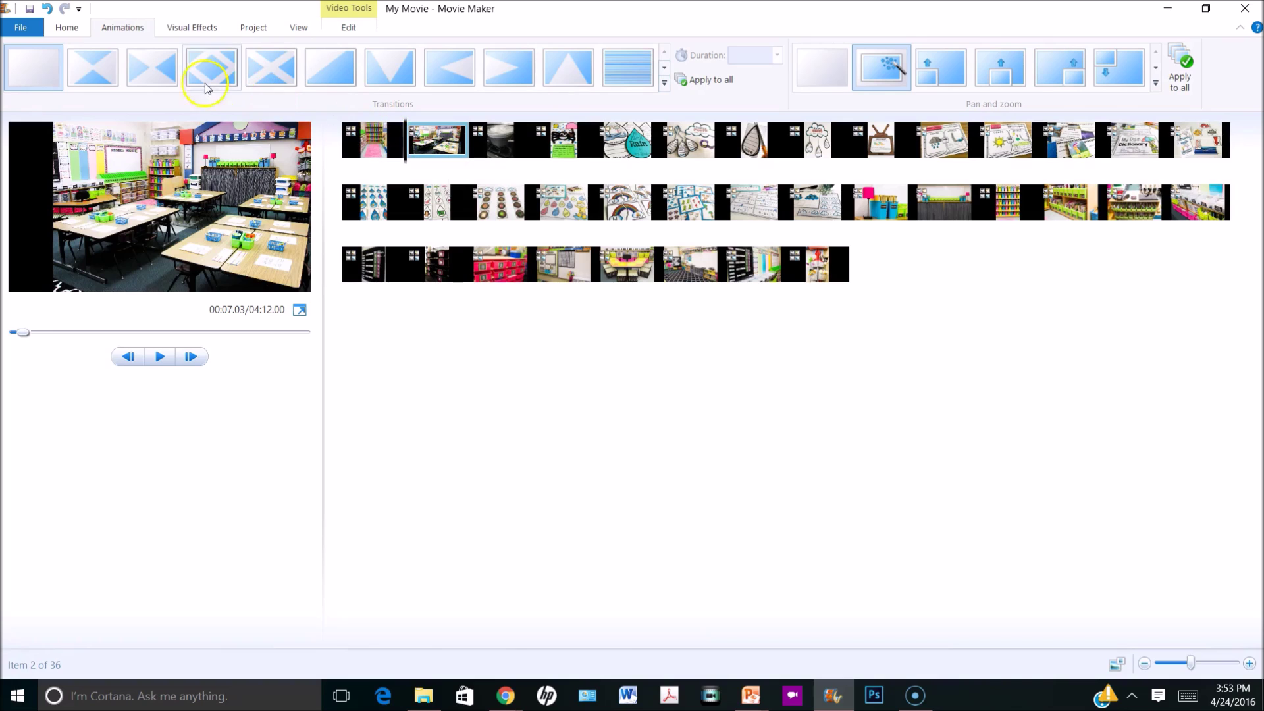
click(91, 62)
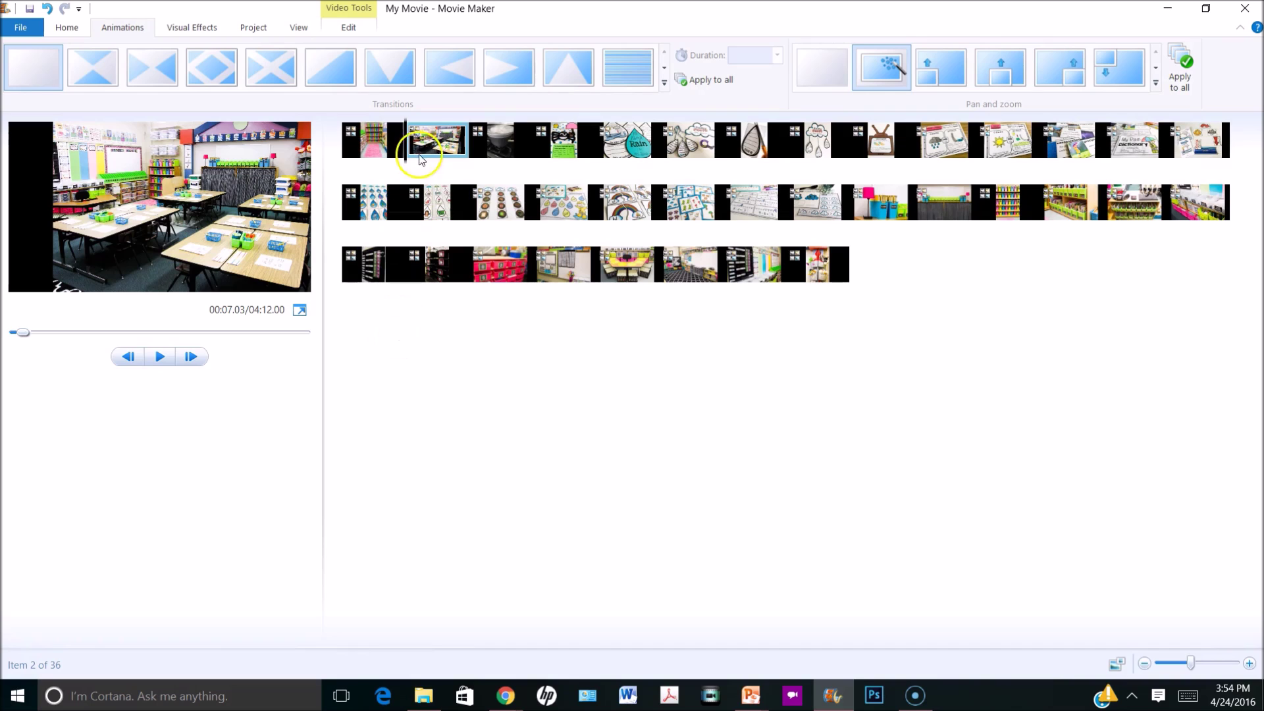
Set the display duration of all storyboard pictures to 5.00 seconds
click(380, 146)
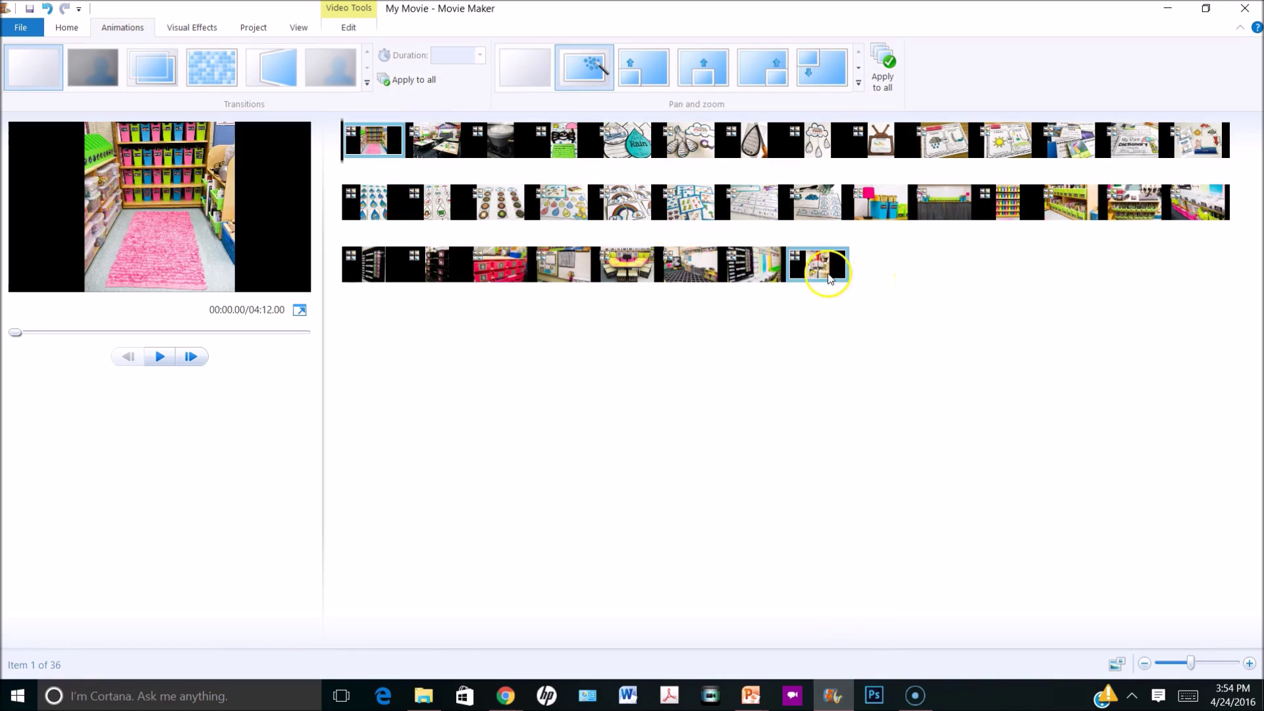
shift+click(827, 273)
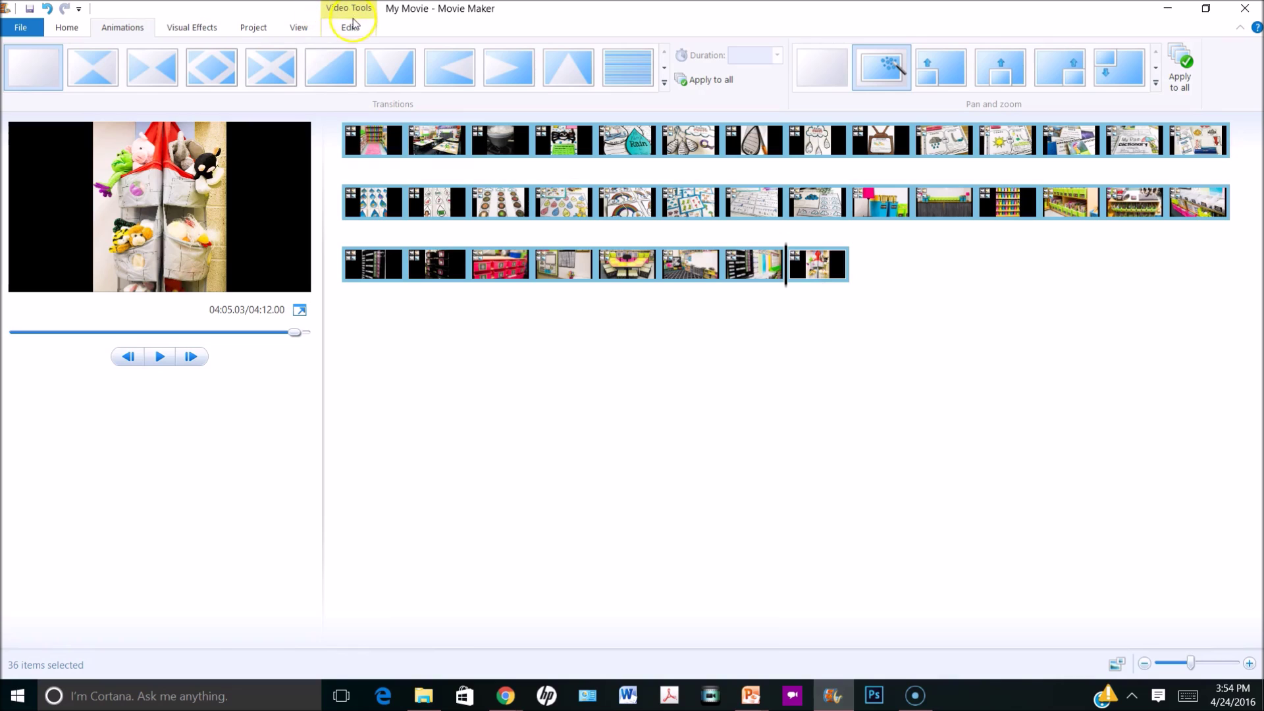
click(351, 26)
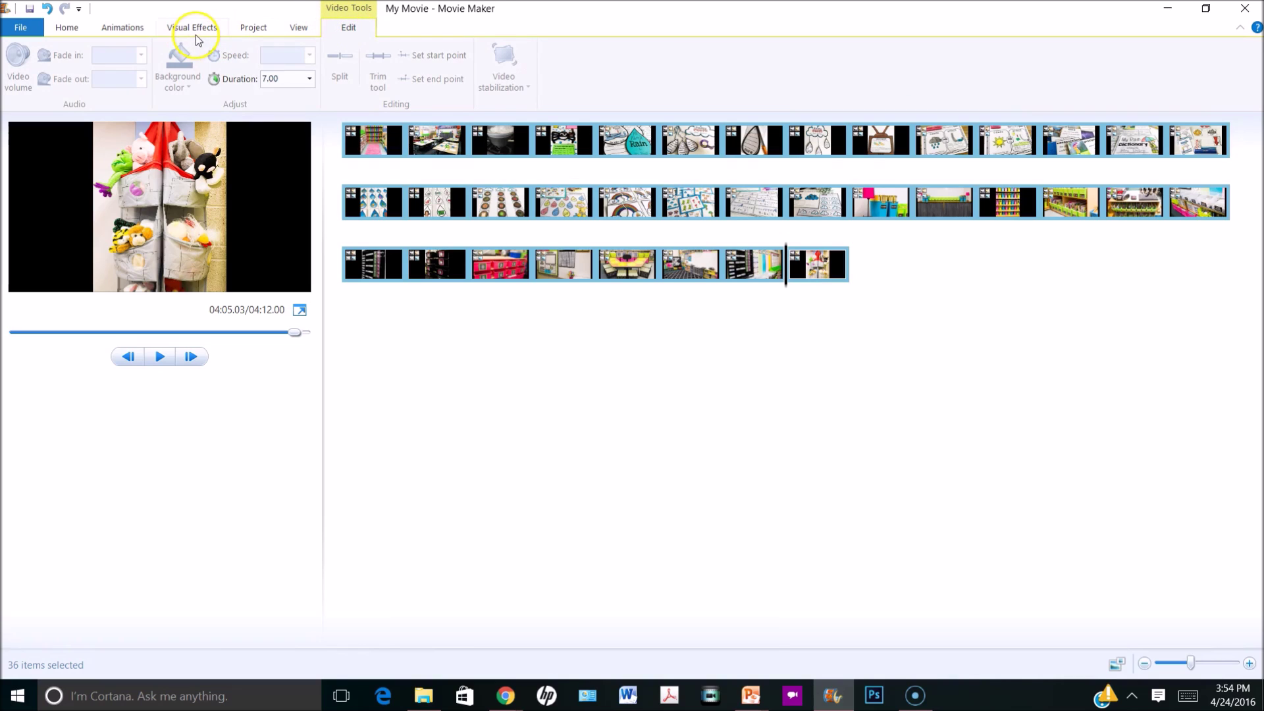
click(310, 80)
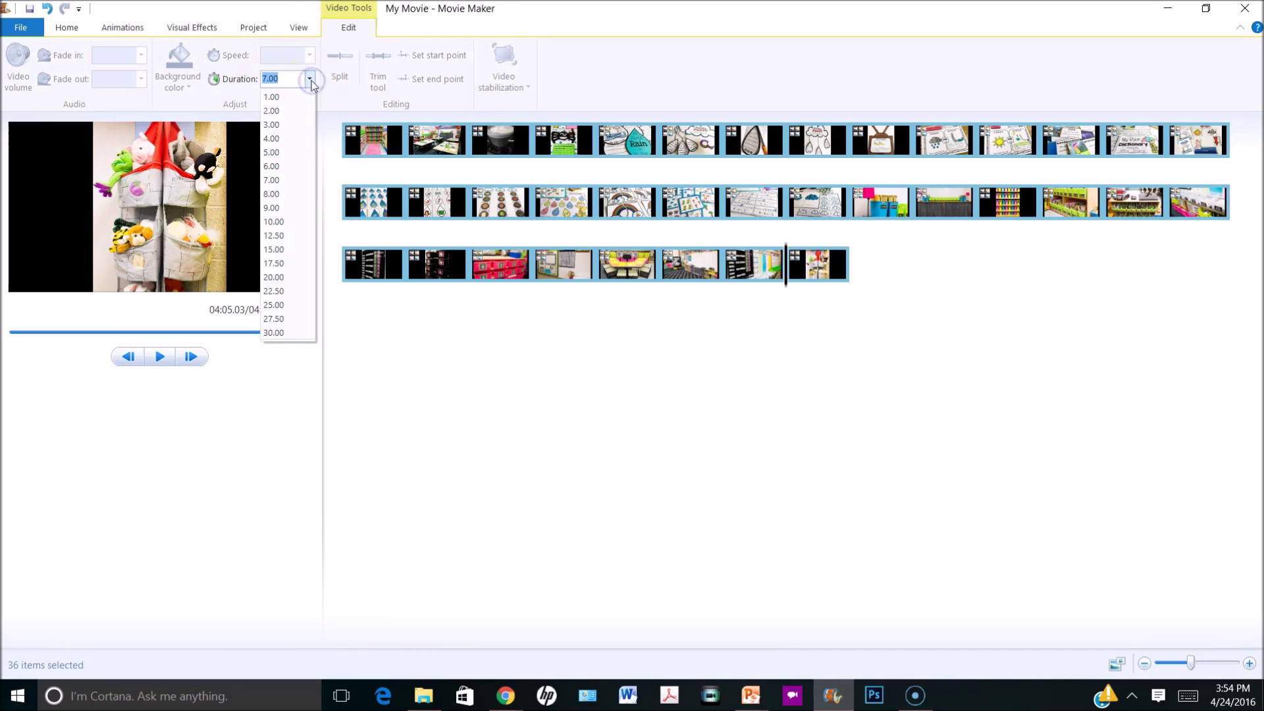
click(285, 152)
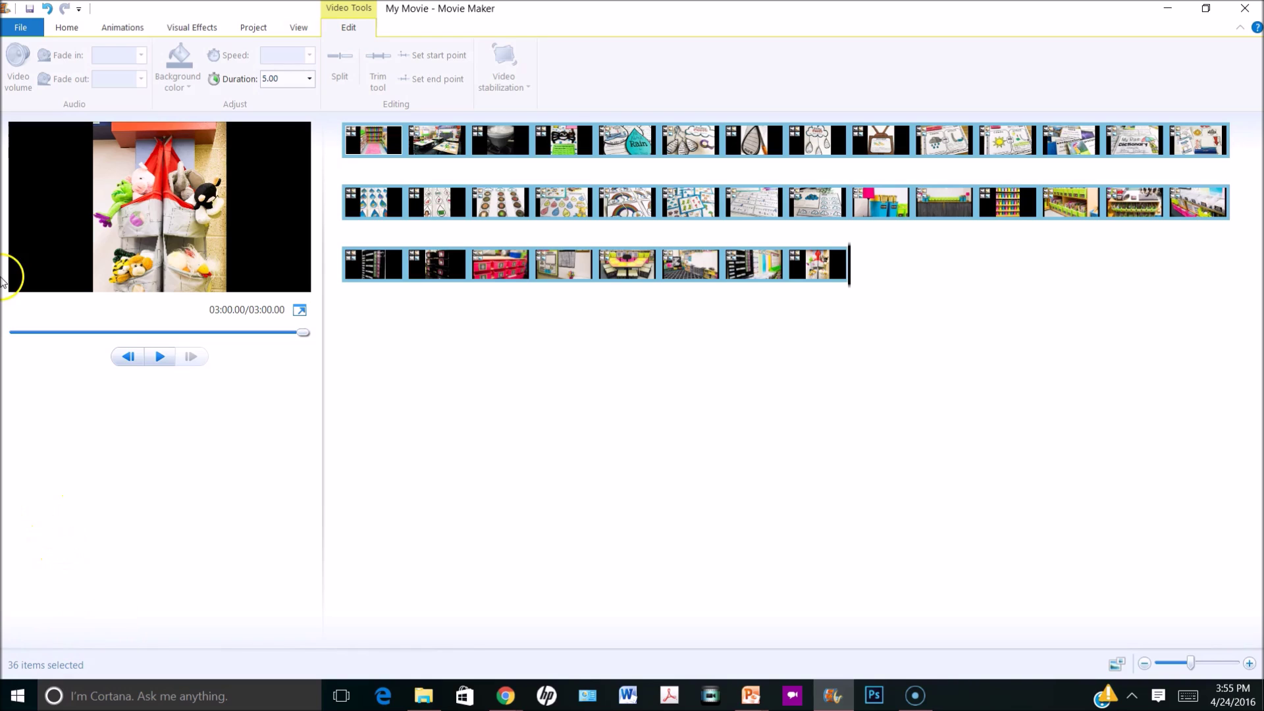
Add the songs "01 You've Got a Friend In Me" and "20 Small As Me" from the Music folder to the slideshow
click(67, 27)
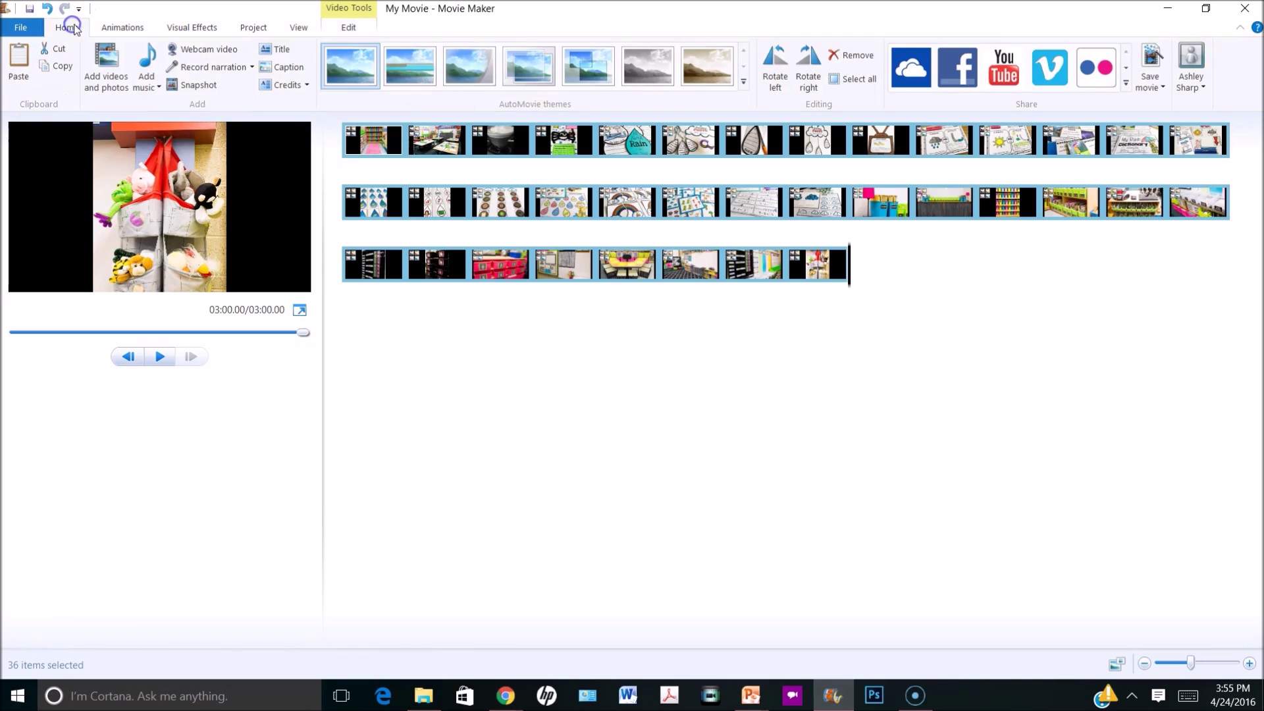
click(158, 87)
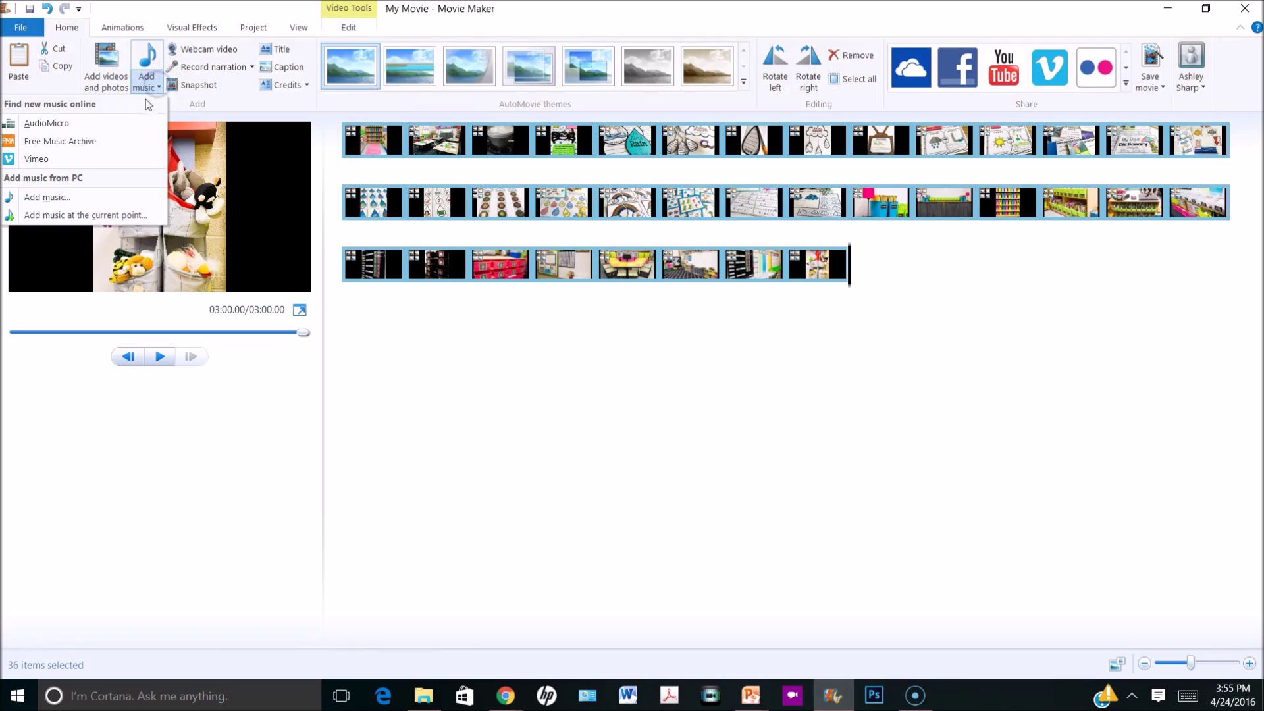
click(46, 196)
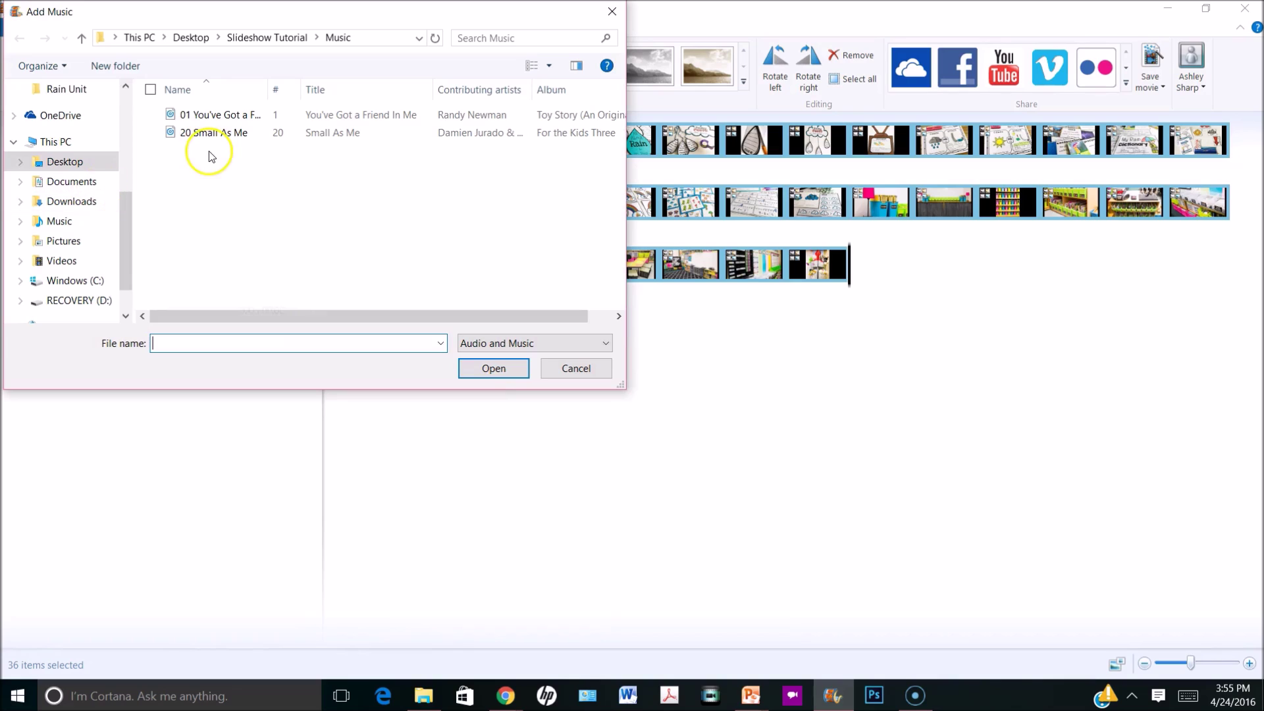
click(242, 118)
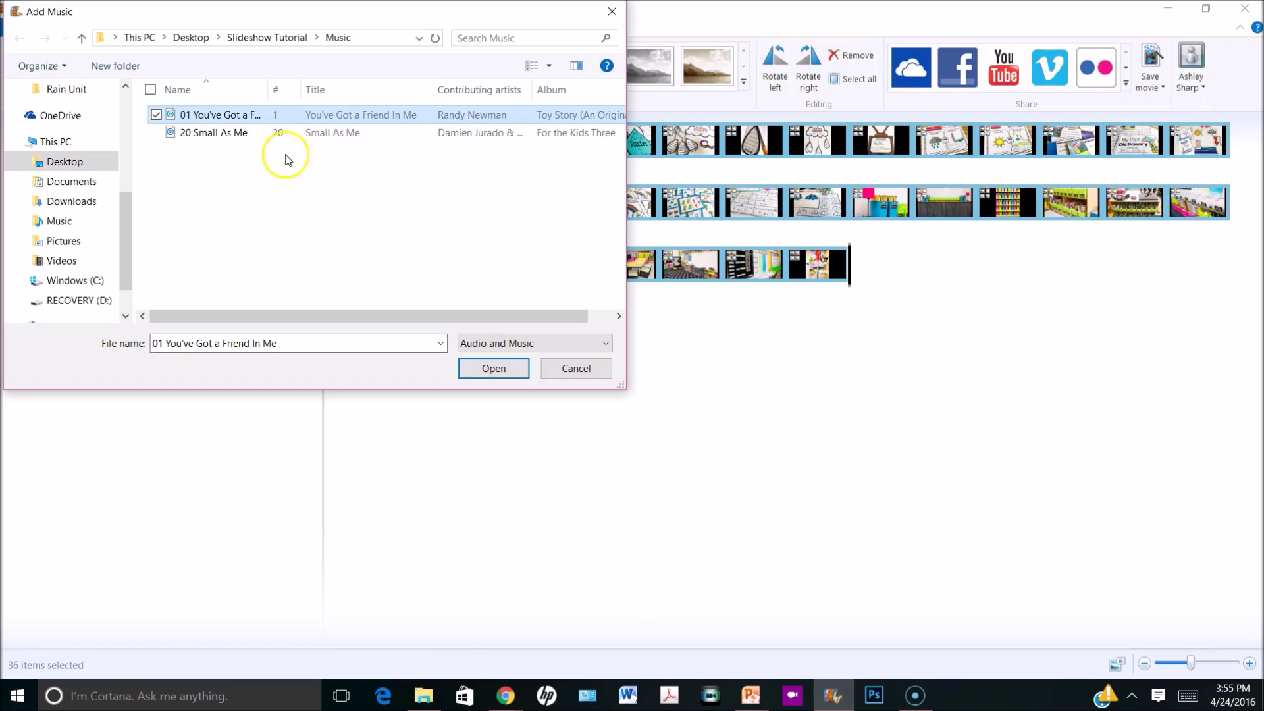
ctrl+click(227, 134)
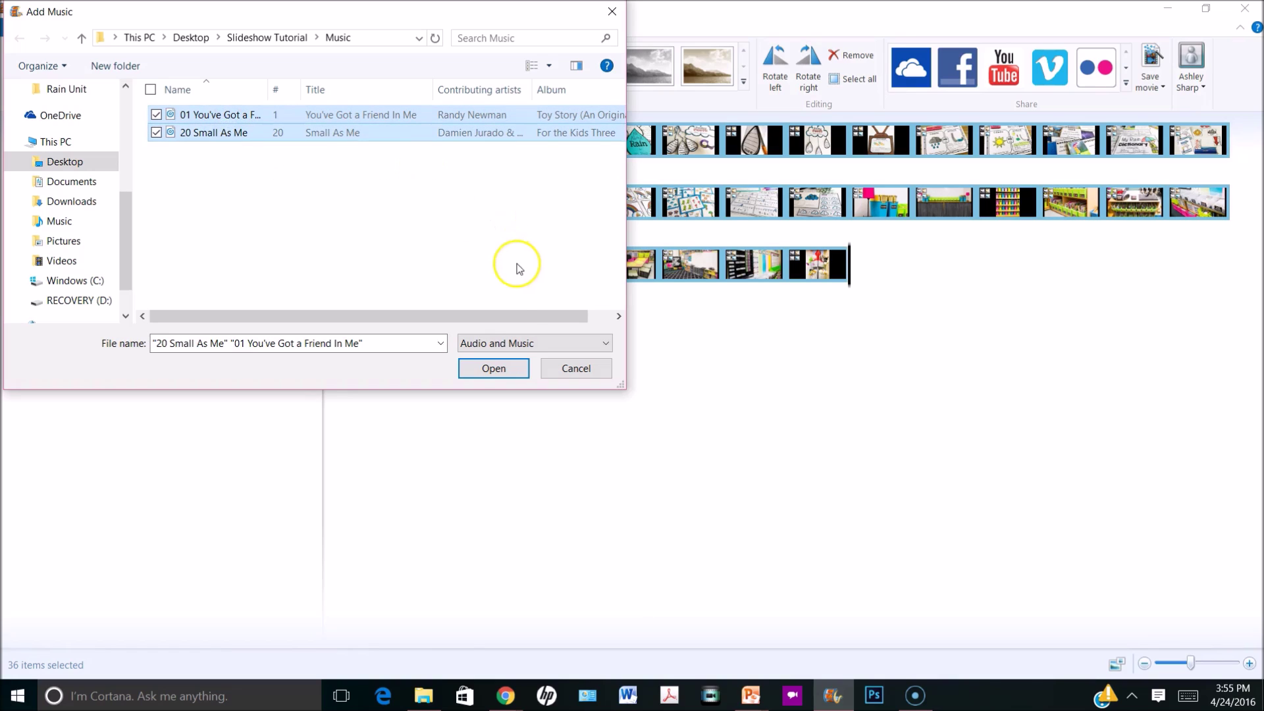
click(503, 379)
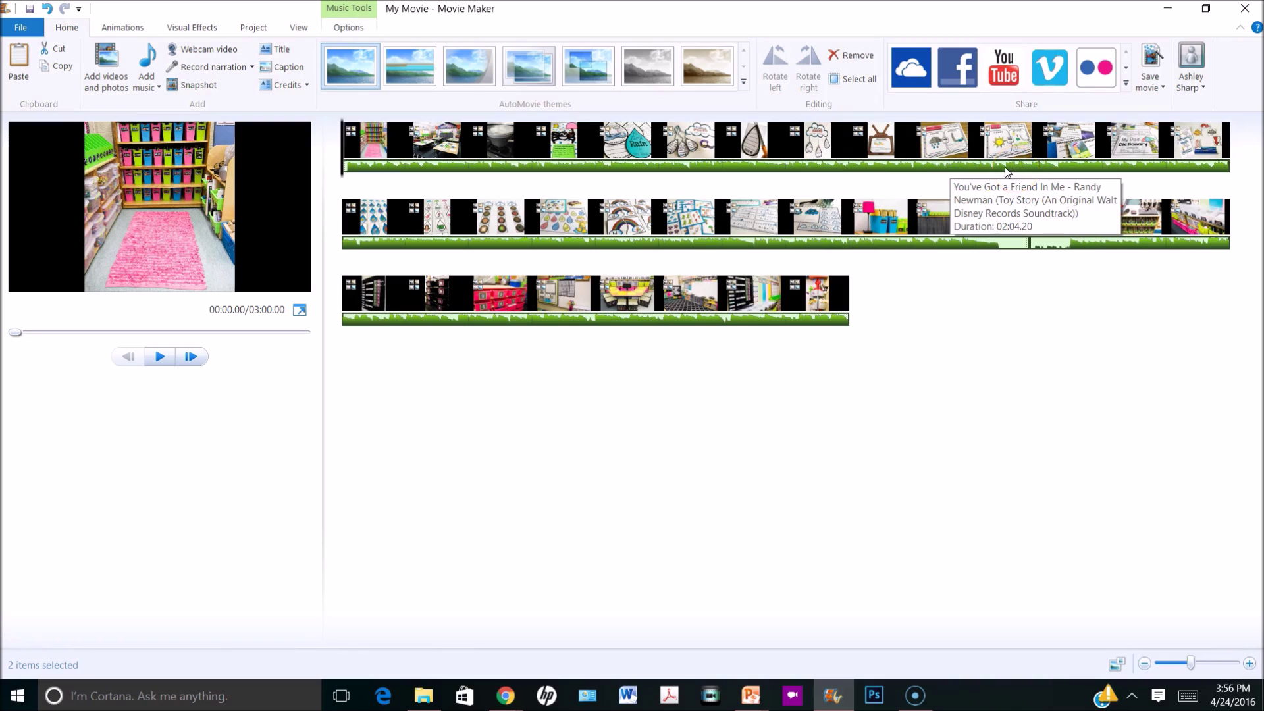
Select both music tracks and set their fade in and fade out to Slow
click(1043, 247)
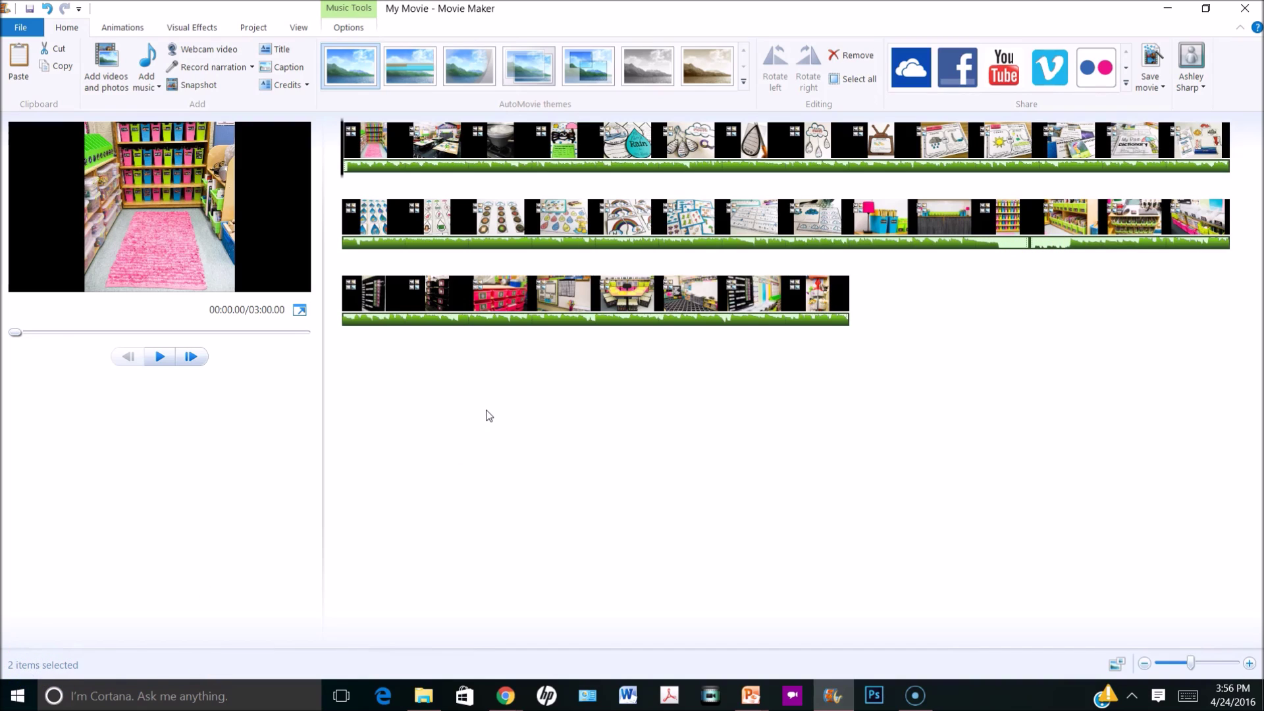
click(670, 171)
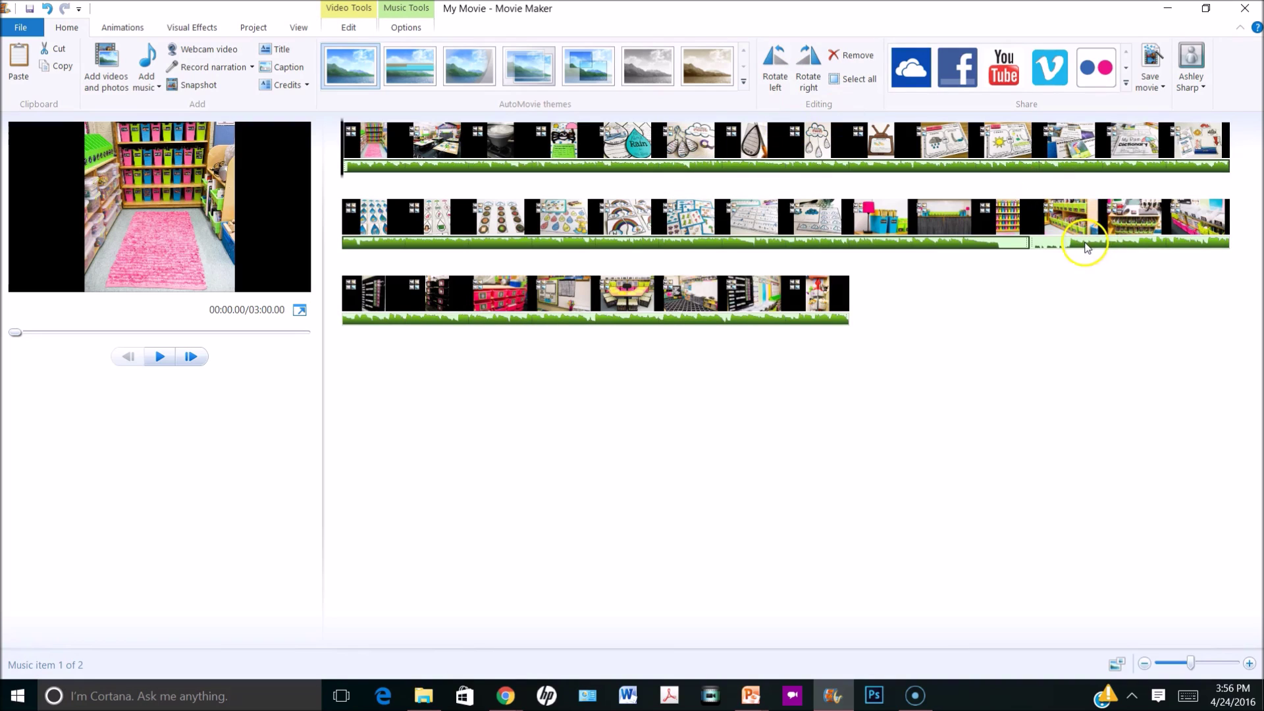
ctrl+click(1050, 248)
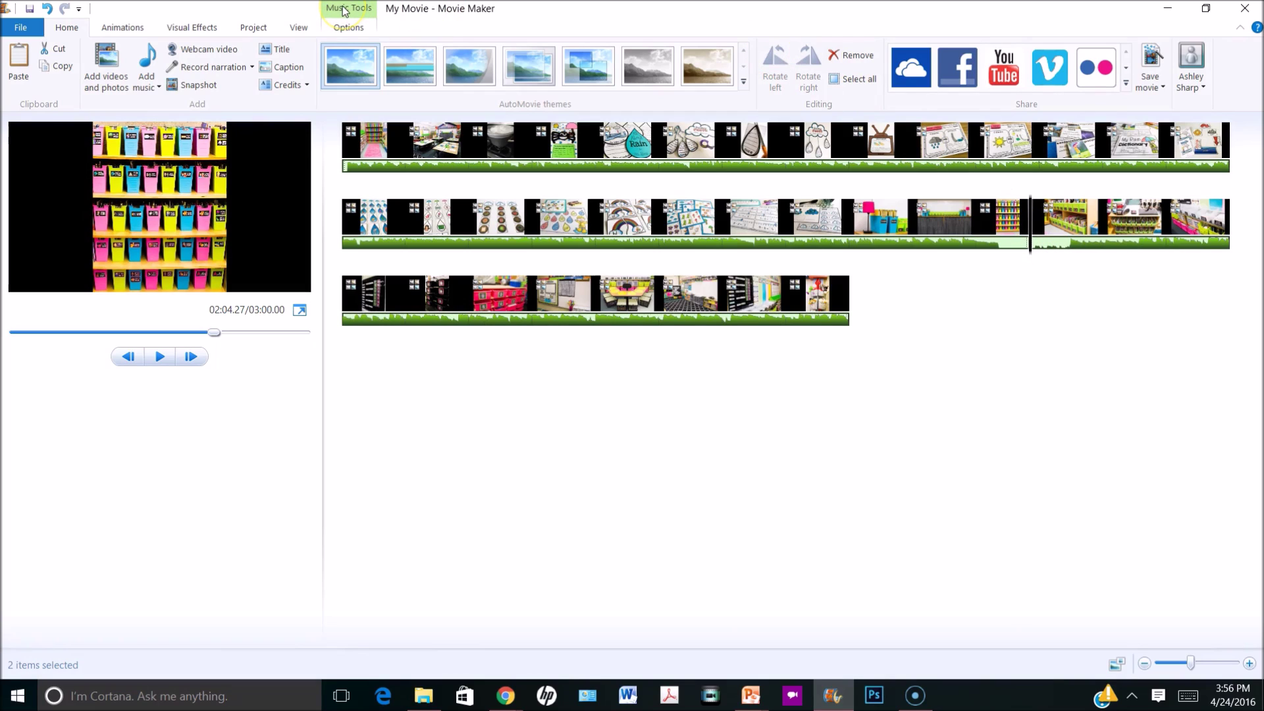
click(348, 28)
click(177, 58)
click(140, 54)
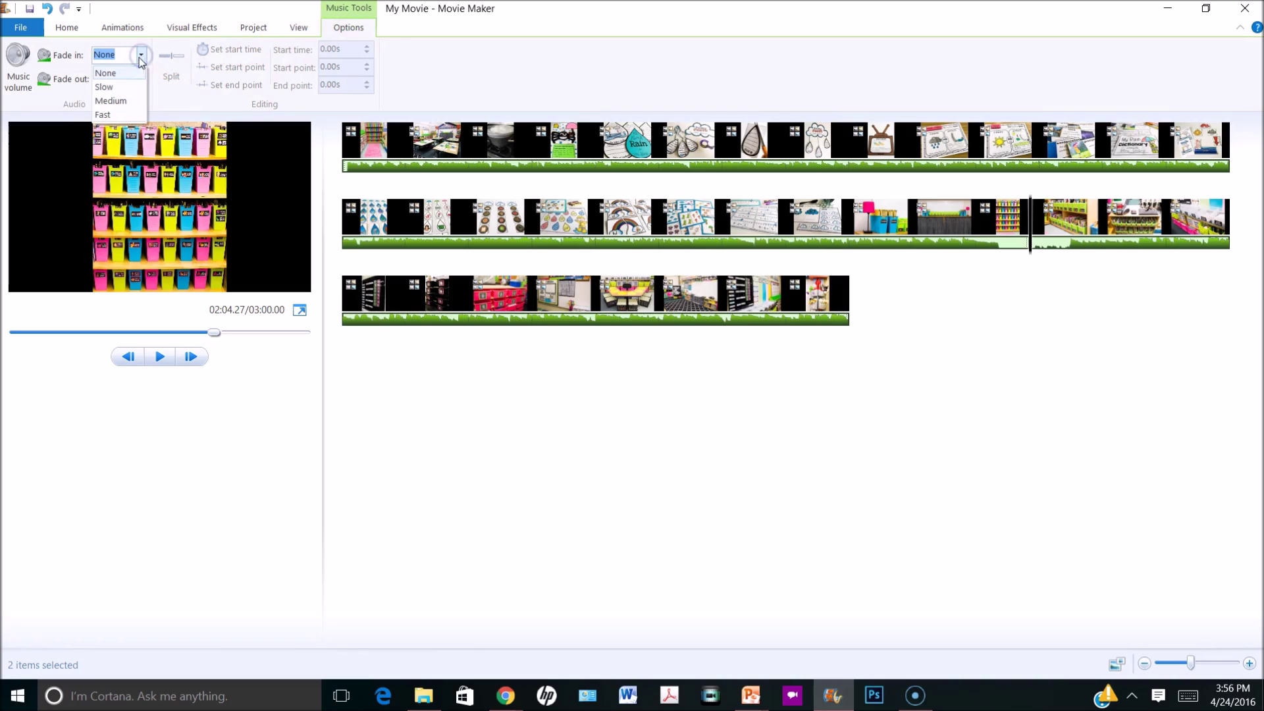
click(119, 88)
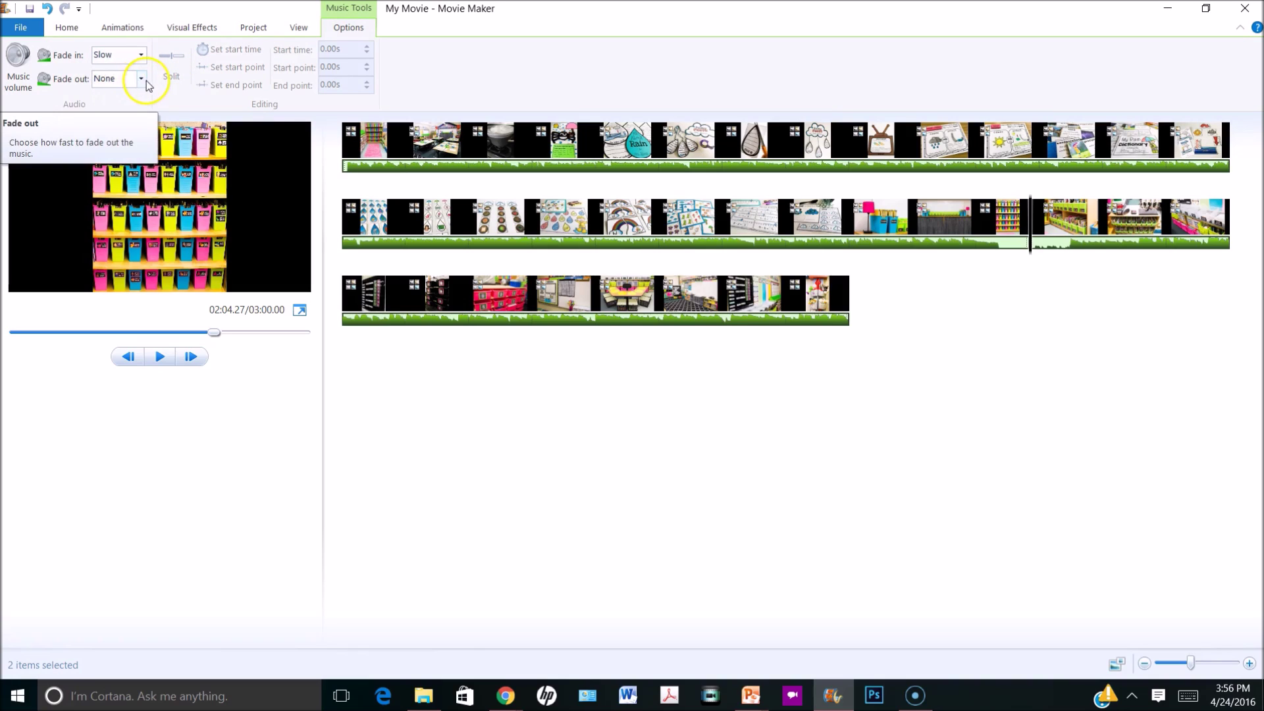
click(142, 80)
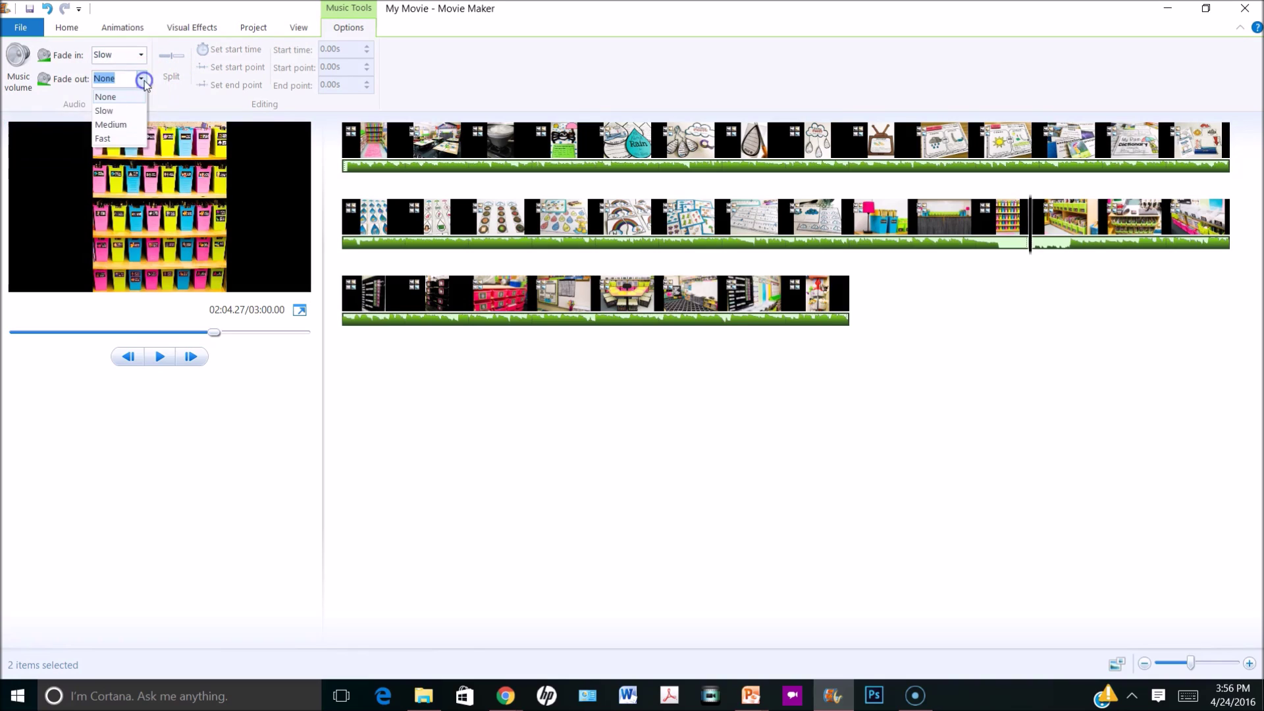
click(125, 111)
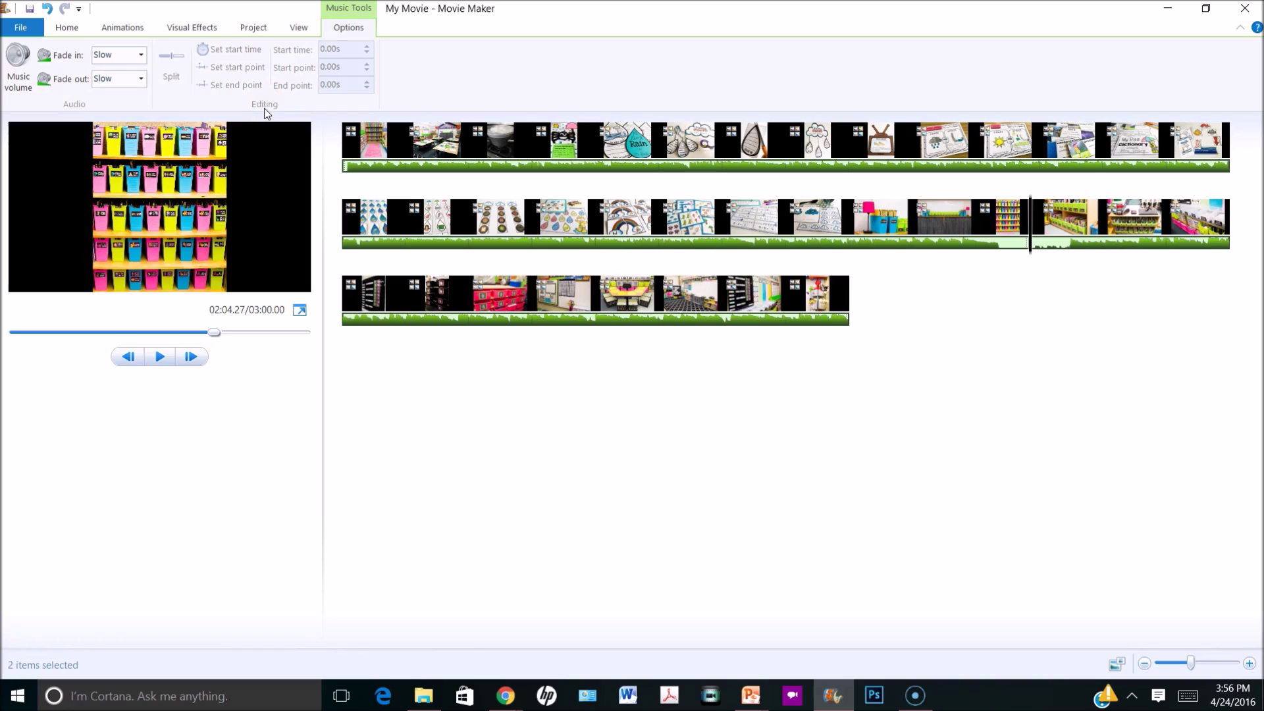
Set the start point of the second music track to 2.94 s to trim its quiet opening
click(572, 105)
click(899, 189)
click(1005, 263)
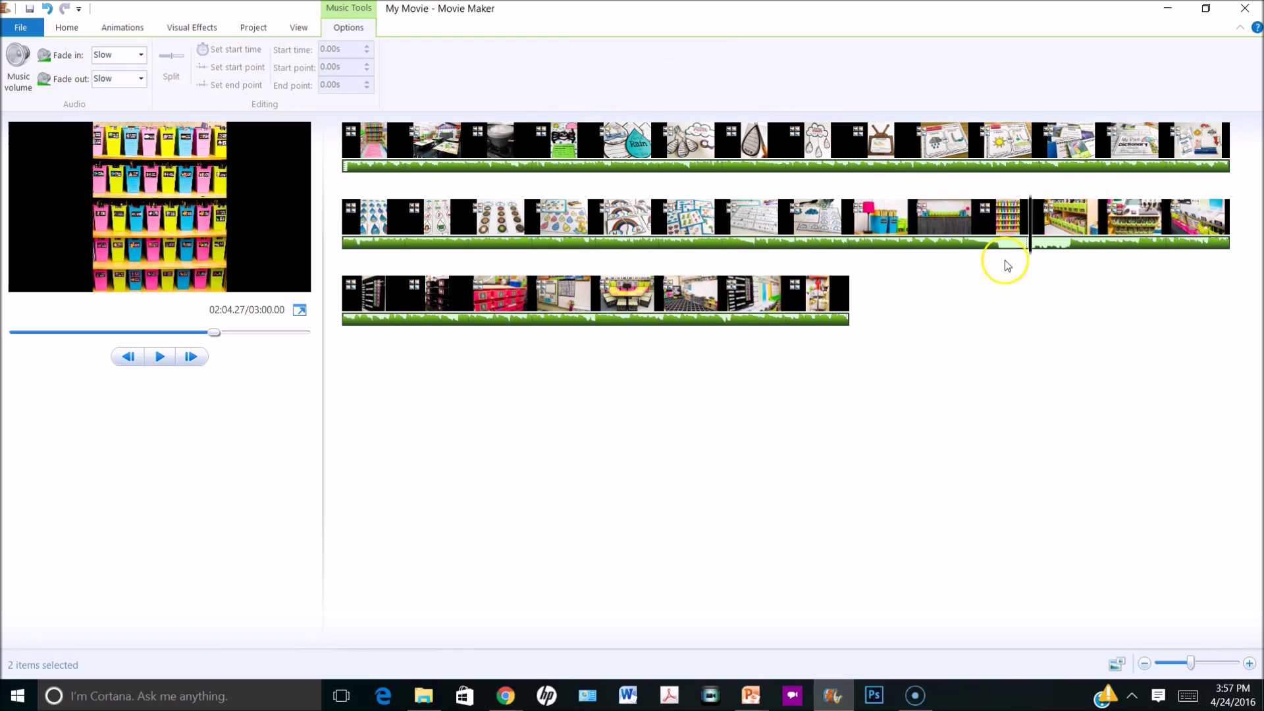
click(1055, 244)
click(1038, 248)
click(1065, 248)
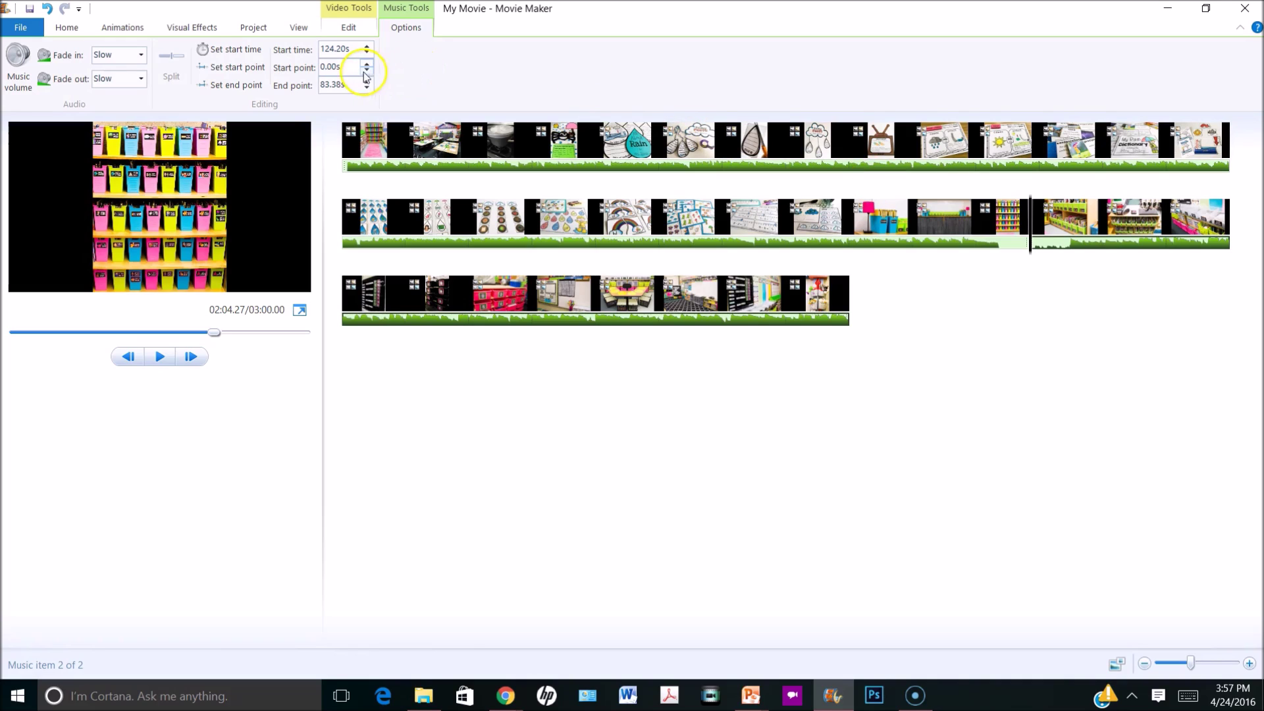
click(320, 67)
drag(347, 65, 314, 68)
text(2.94)
key(Return)
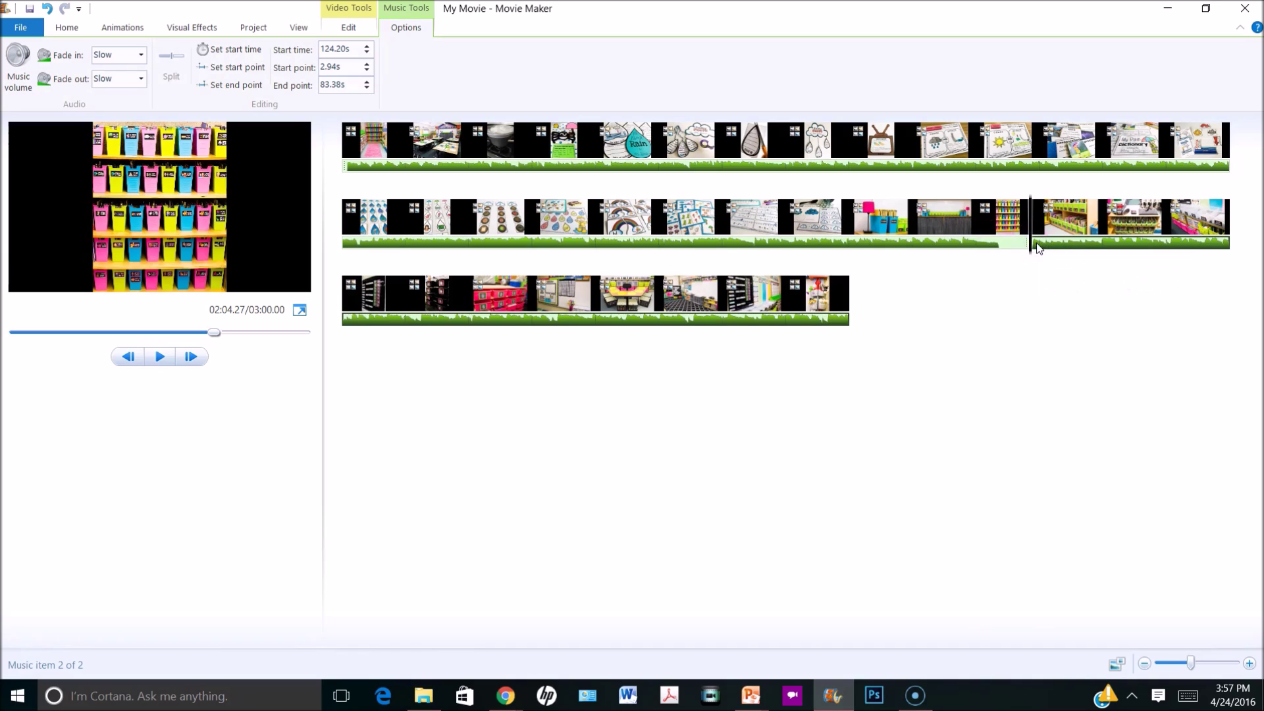
Move the second music track earlier to start at 121.51 s, over the quiet ending of the first song
drag(1038, 246, 1003, 247)
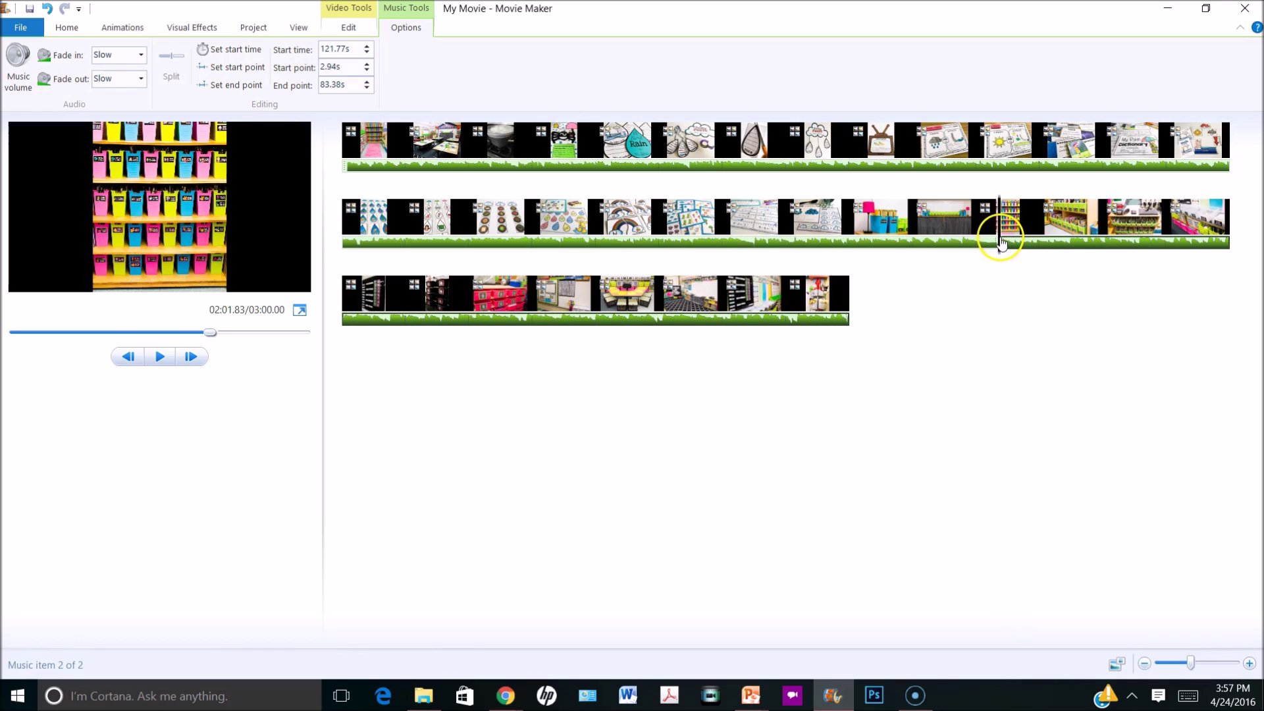
click(1001, 246)
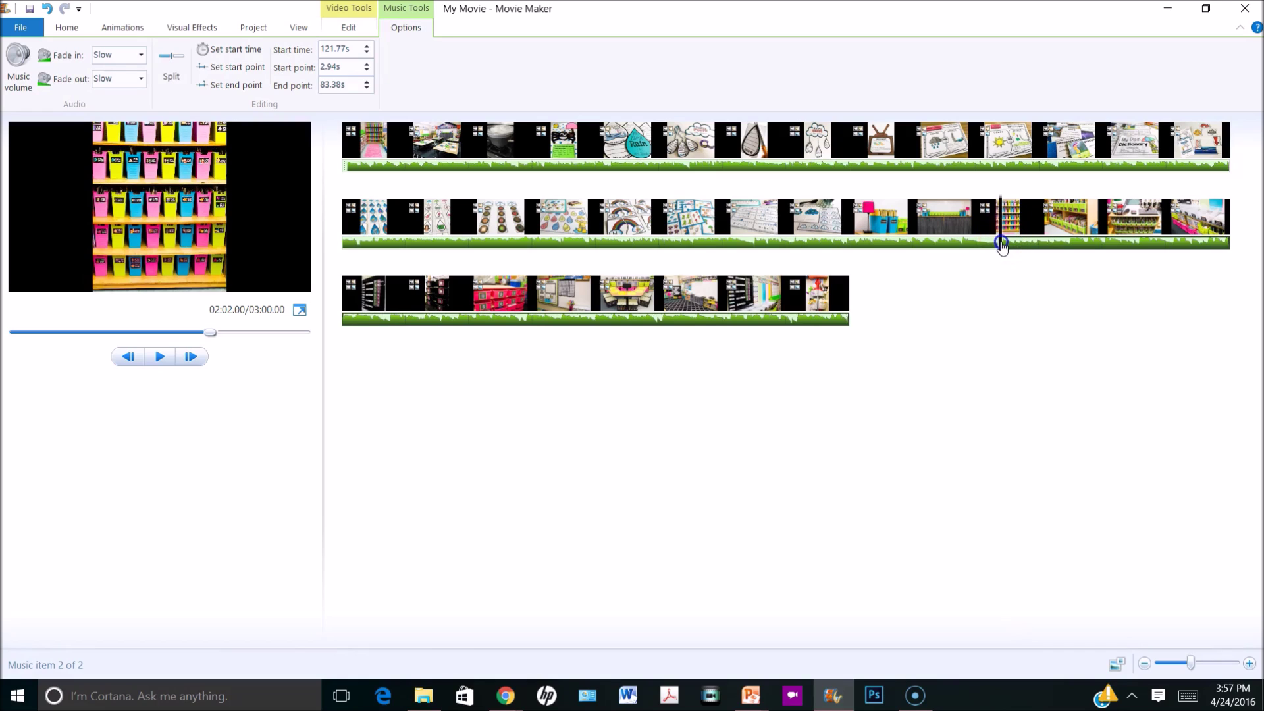
drag(1002, 246, 999, 246)
click(1038, 260)
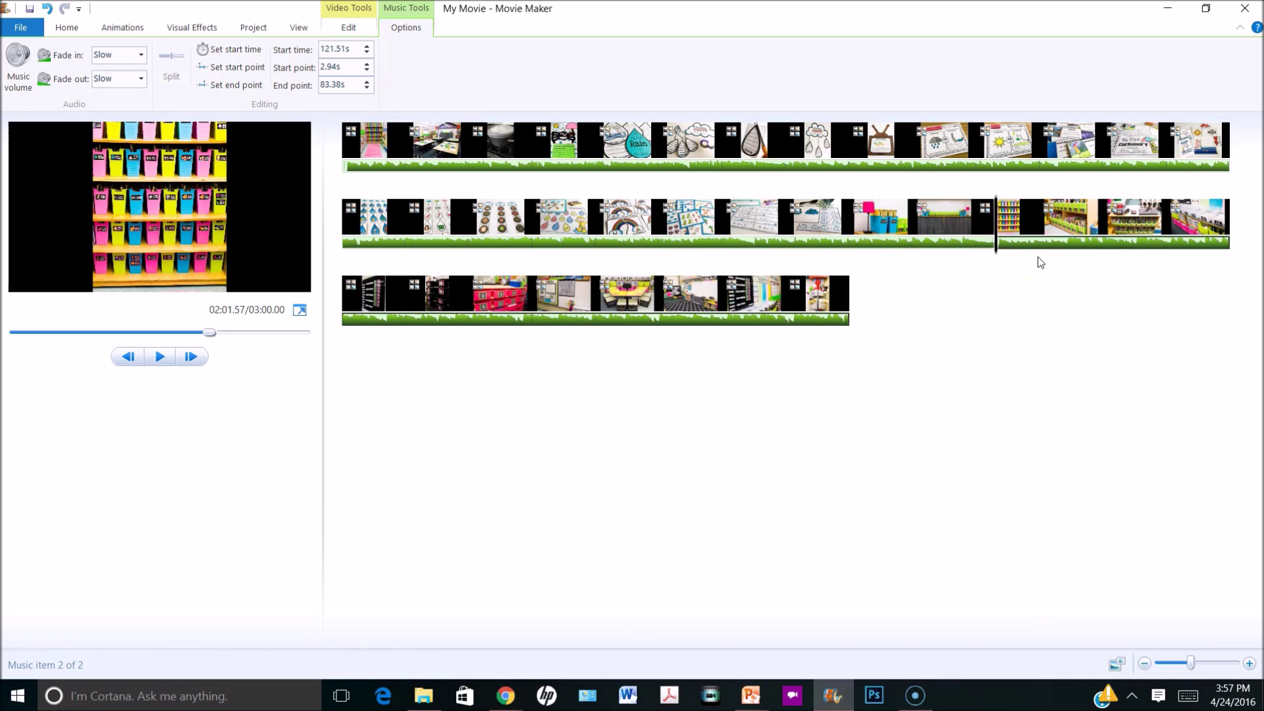
click(1019, 229)
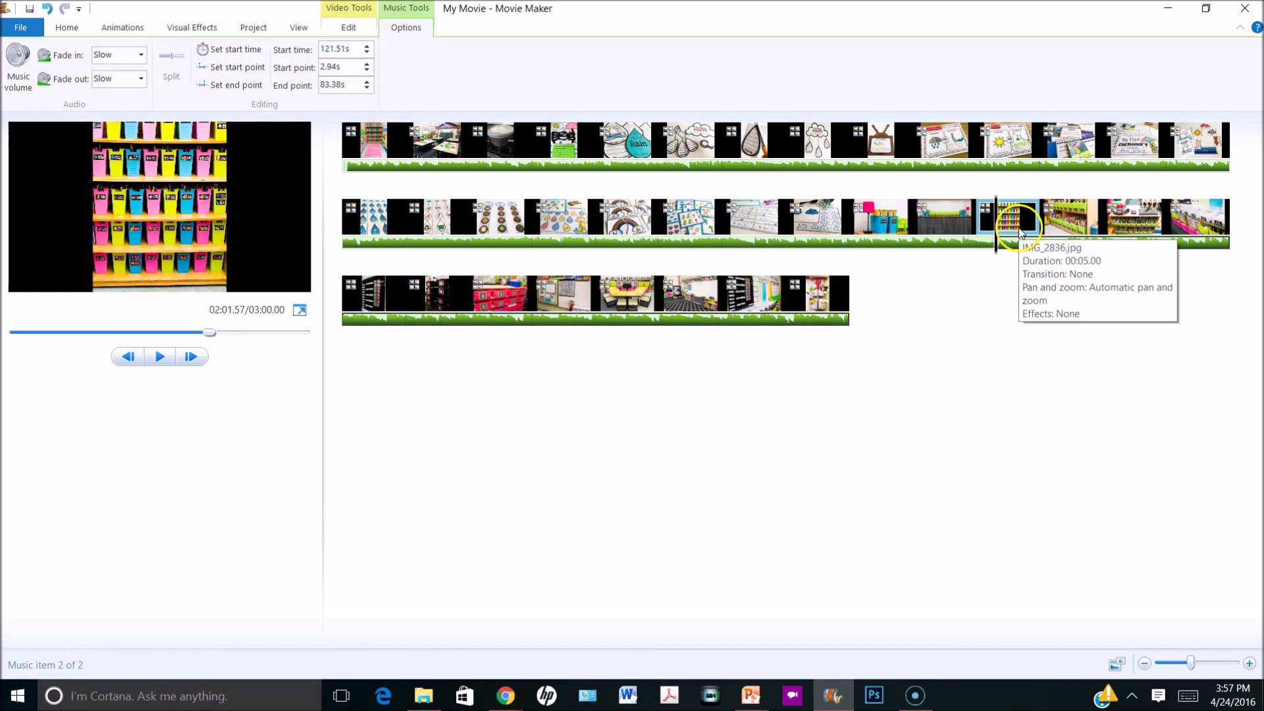
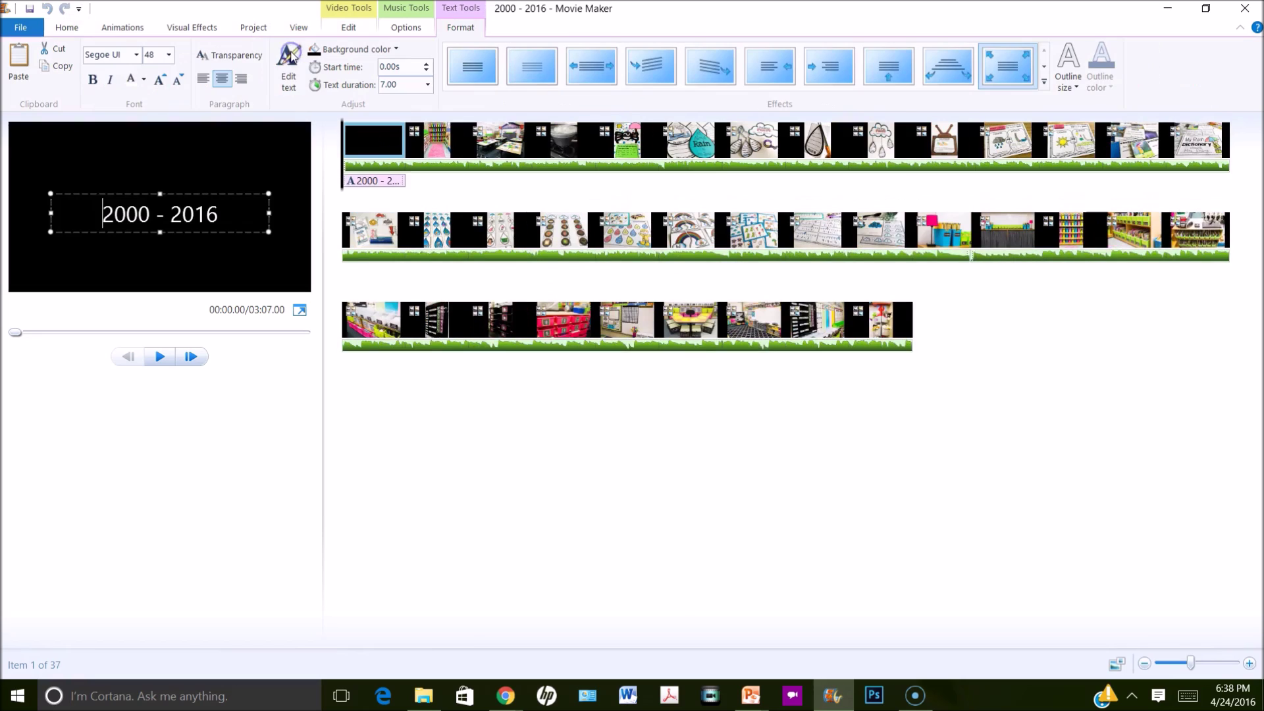
Replace the opening title text with "Kindergarten" and "2015-2016" on two lines and move the text box slightly higher
click(196, 209)
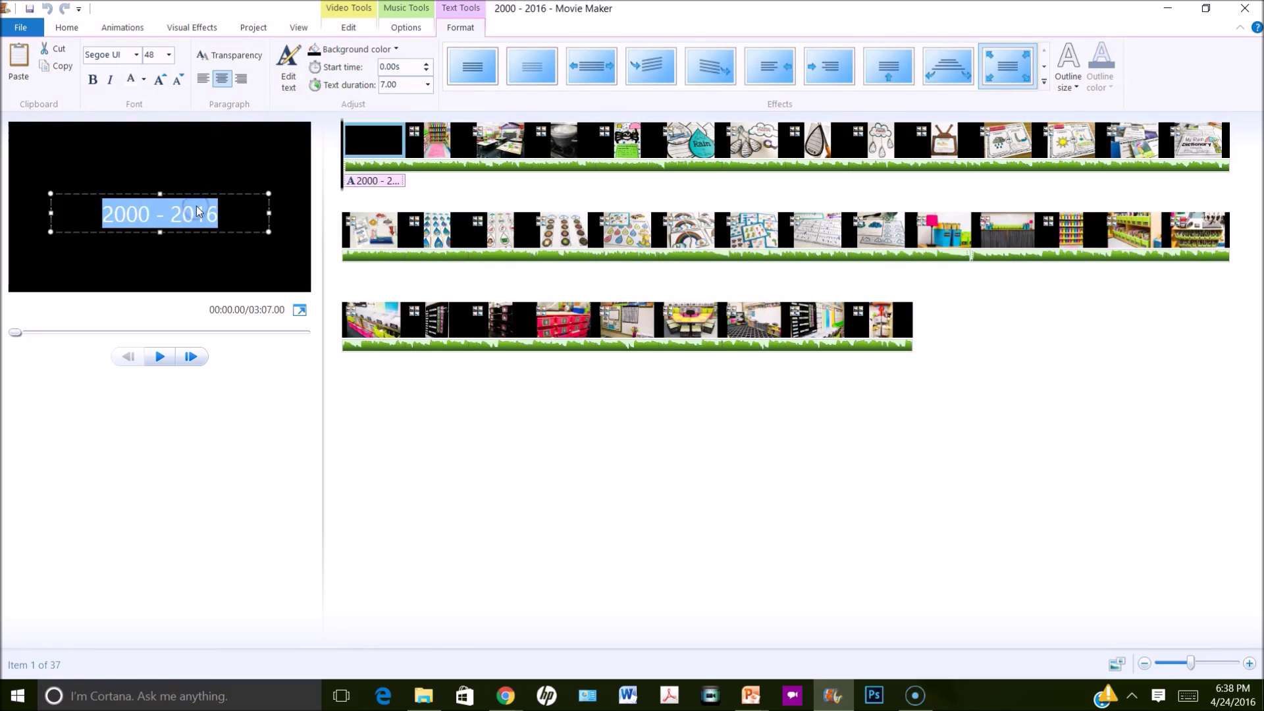
text(Kindergarten)
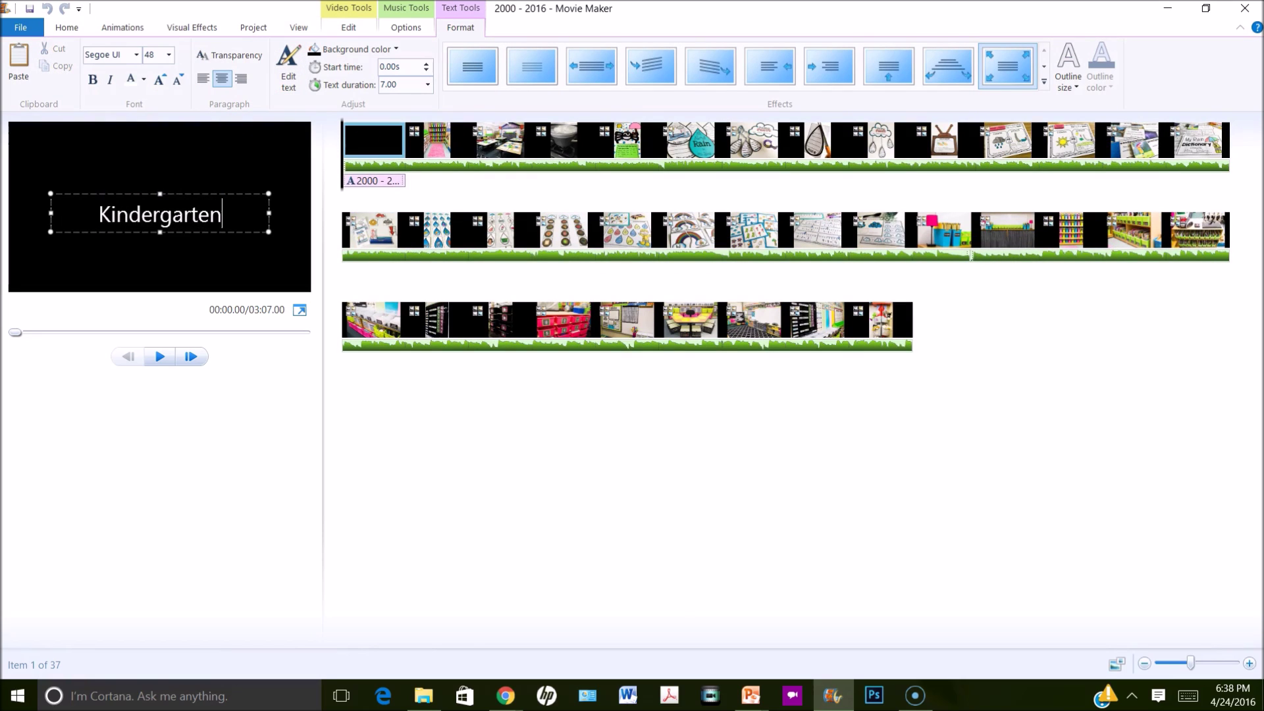
key(Return)
text(2015-2)
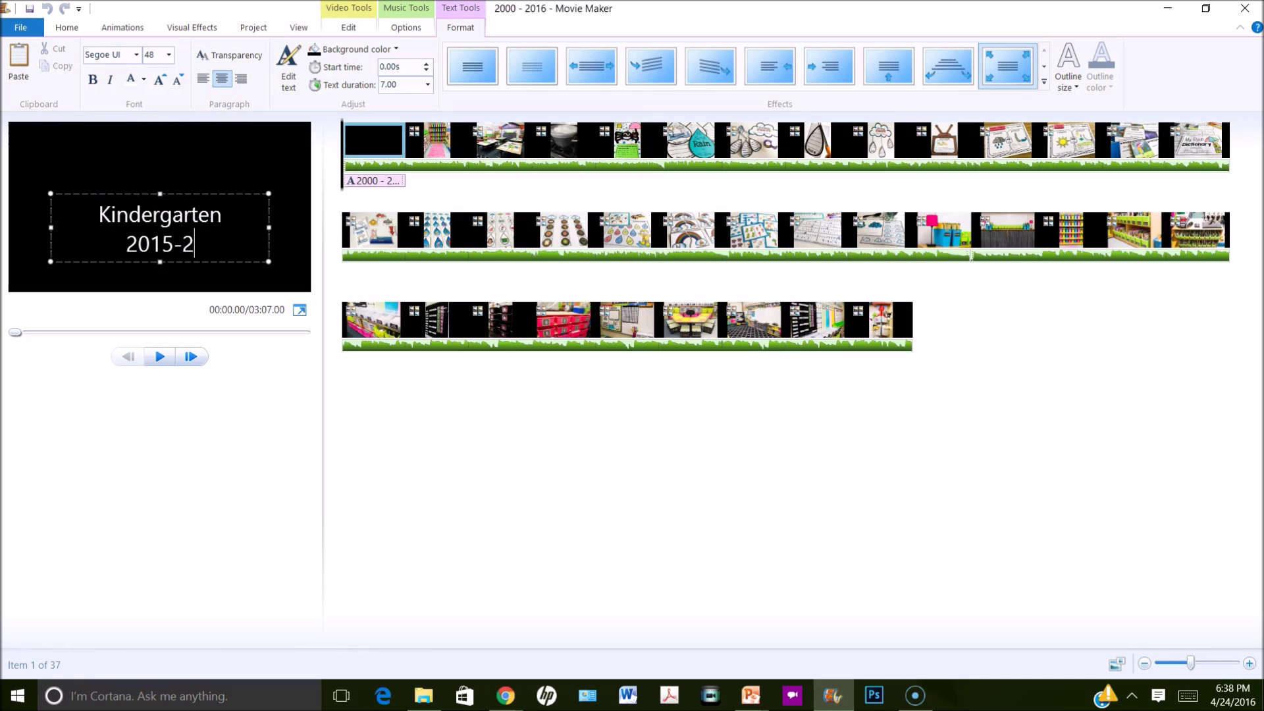
text(016)
drag(194, 204, 175, 164)
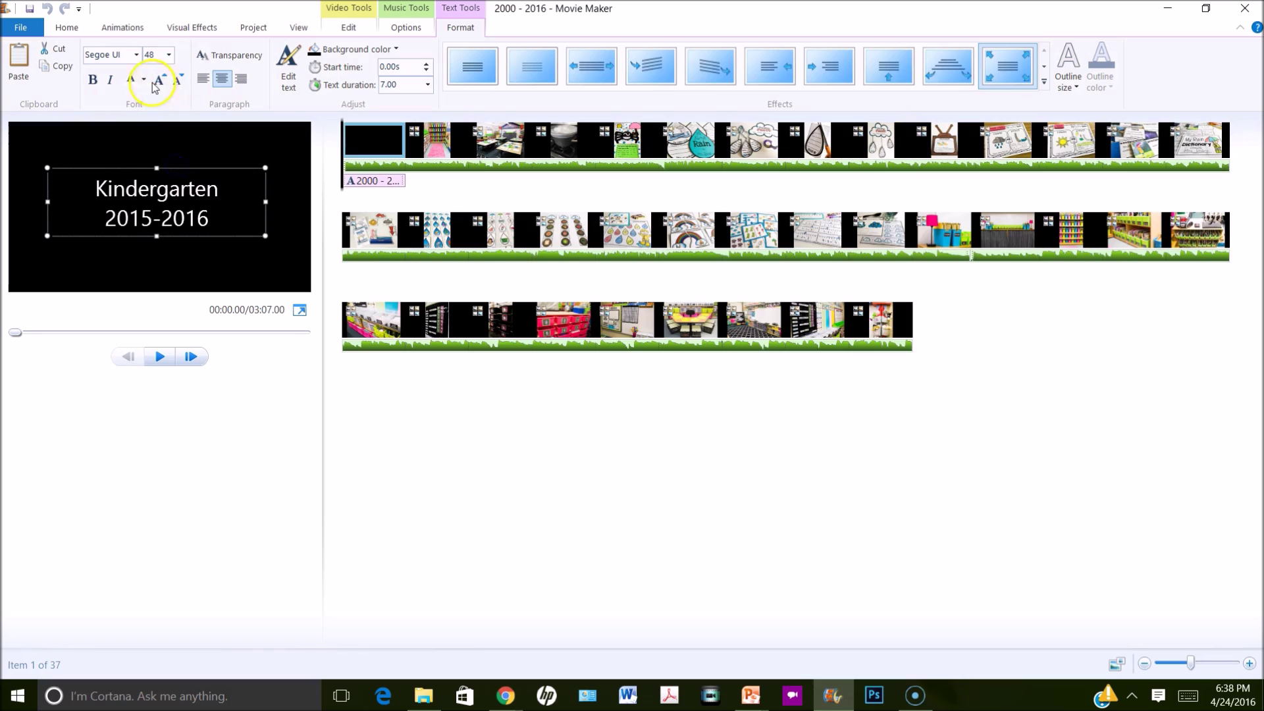
Format the title text in Carton Six at size 100, then widen its text box and center it in the frame
click(136, 55)
drag(140, 90, 135, 134)
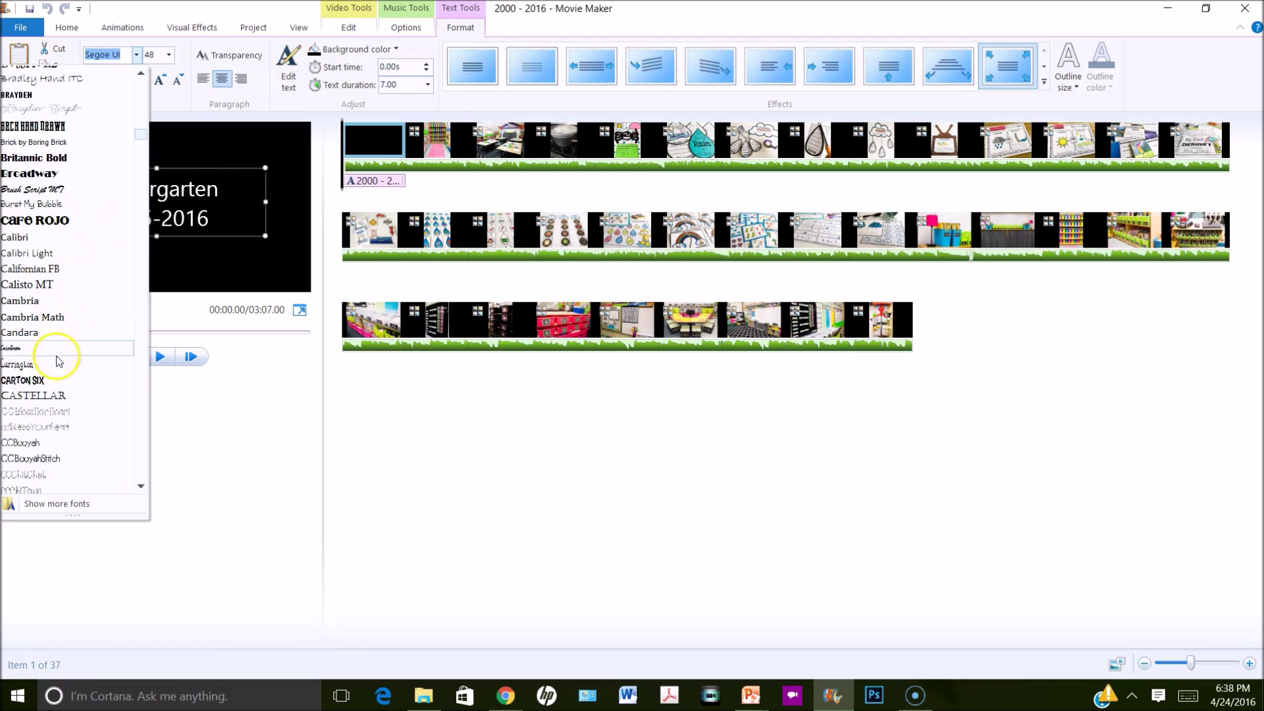
click(49, 381)
click(152, 53)
text(100)
key(Return)
drag(260, 203, 308, 210)
drag(240, 129, 218, 150)
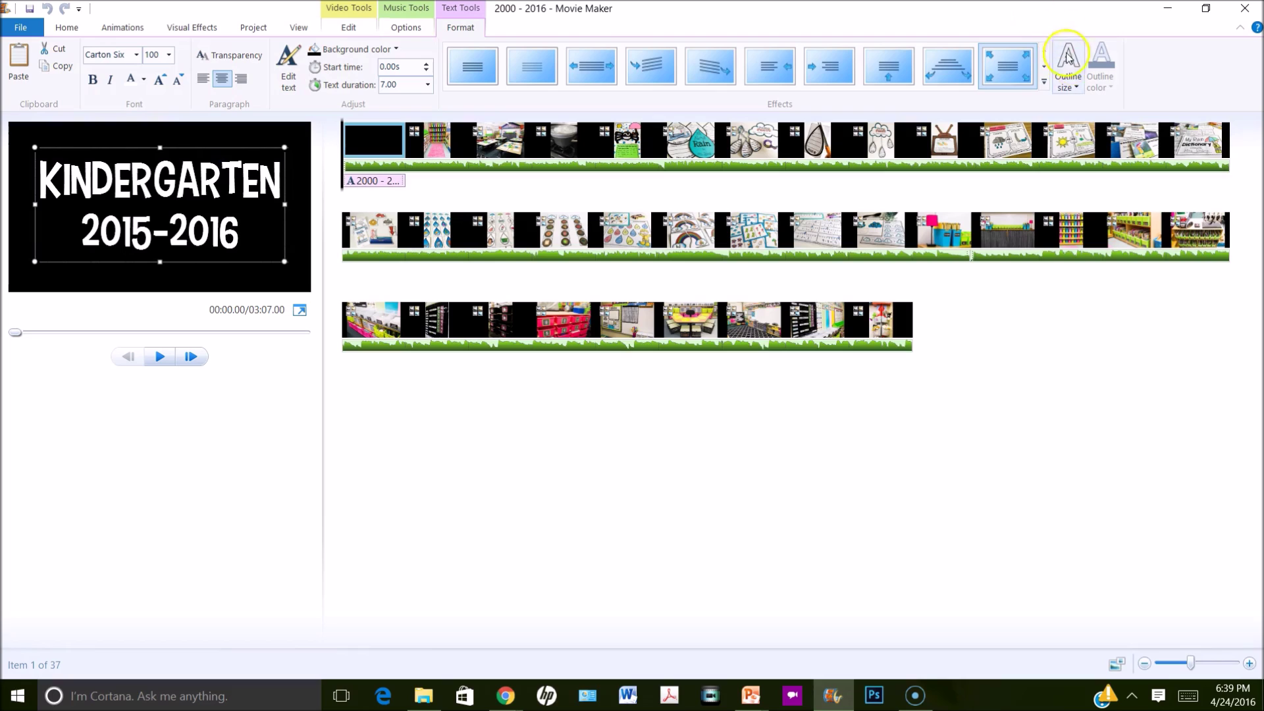
Give the title text a thick red outline
click(1068, 77)
click(1022, 211)
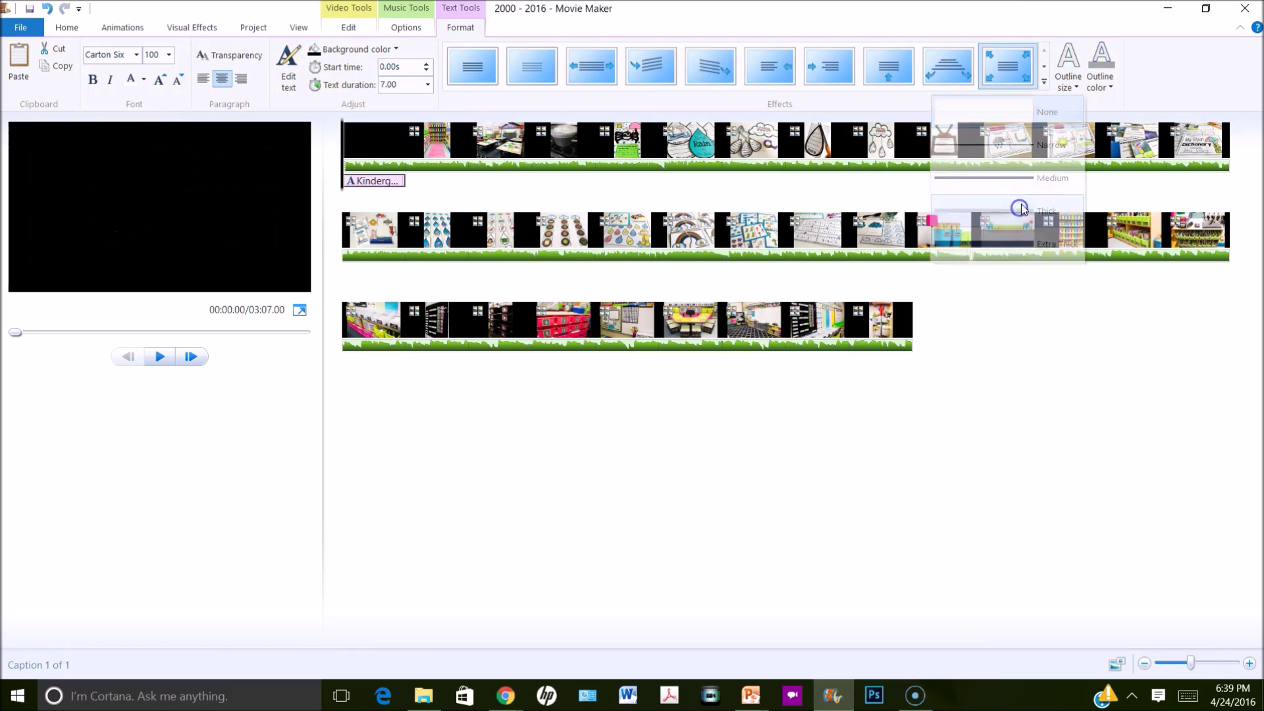
click(1097, 85)
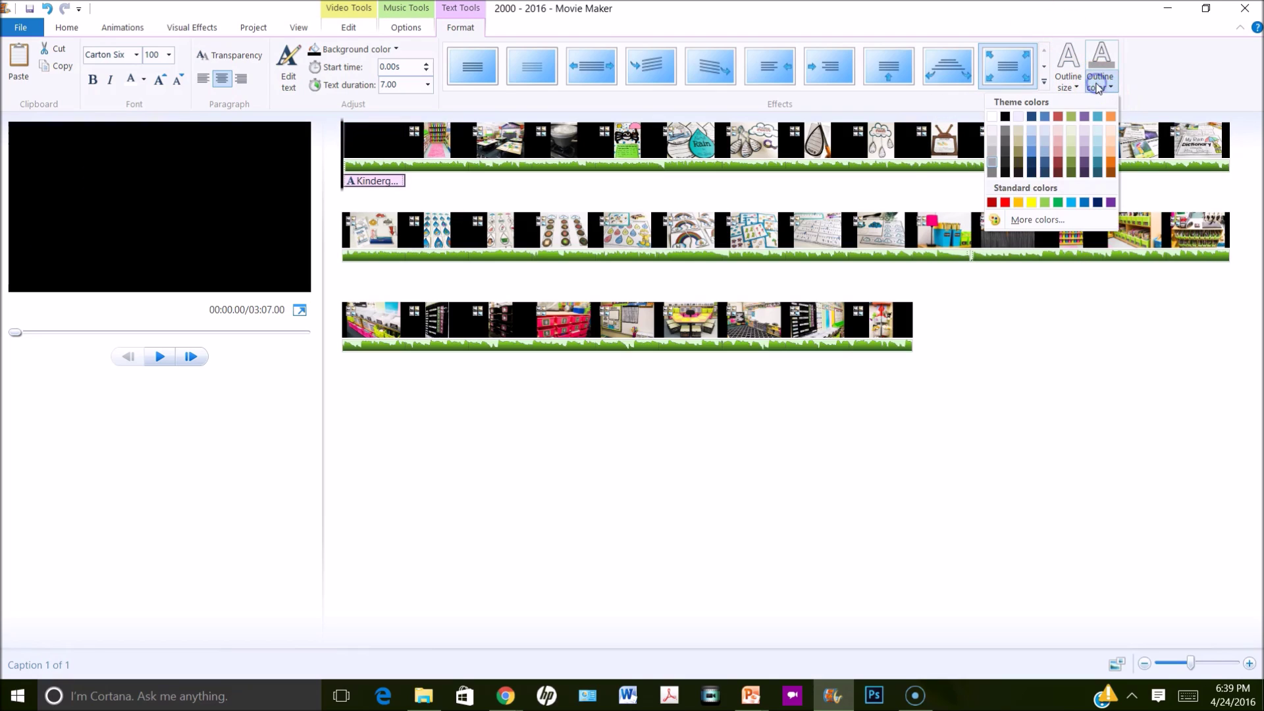
click(1005, 203)
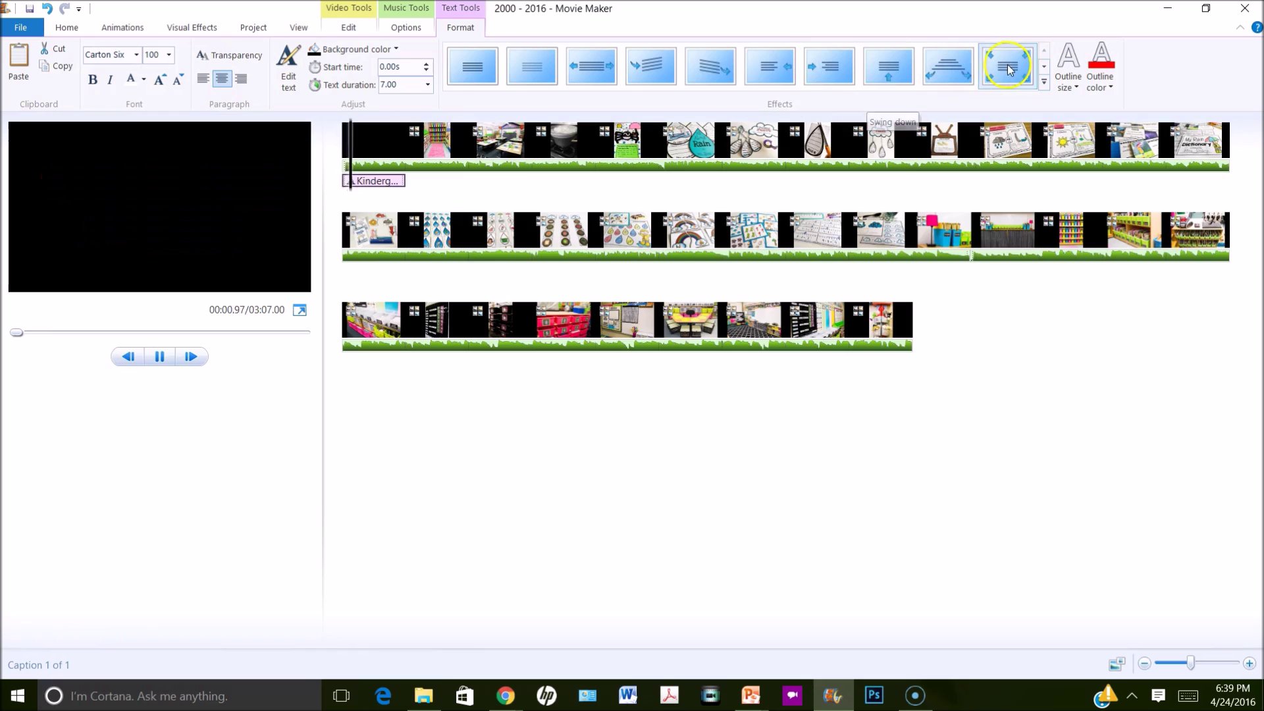
Apply the text effect showing upward-tilted lines to the title and play a preview of it
click(645, 69)
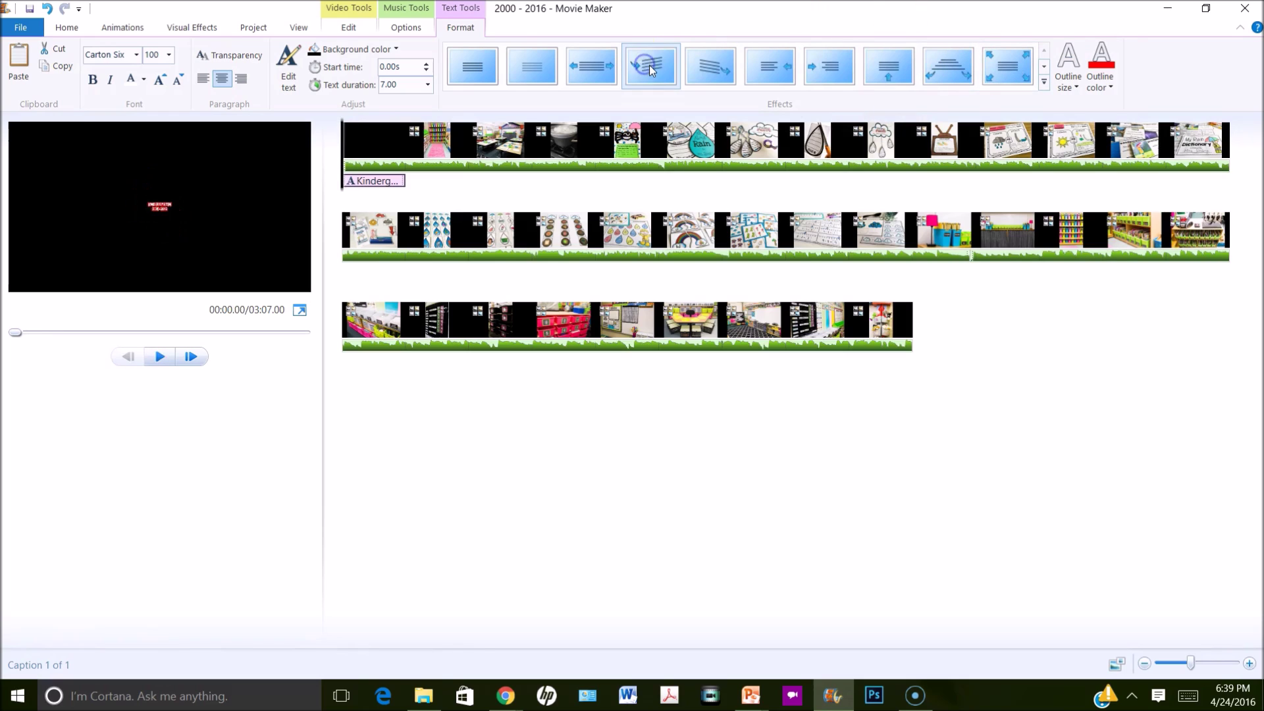
click(161, 356)
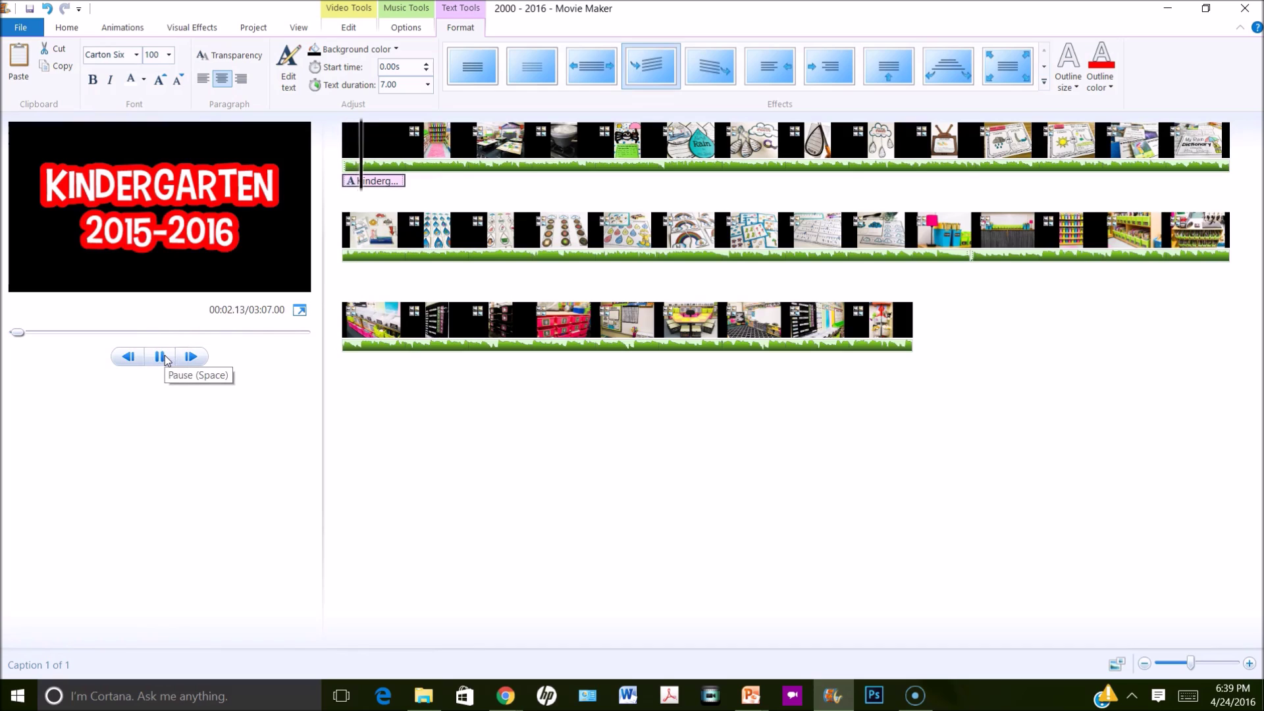
click(160, 356)
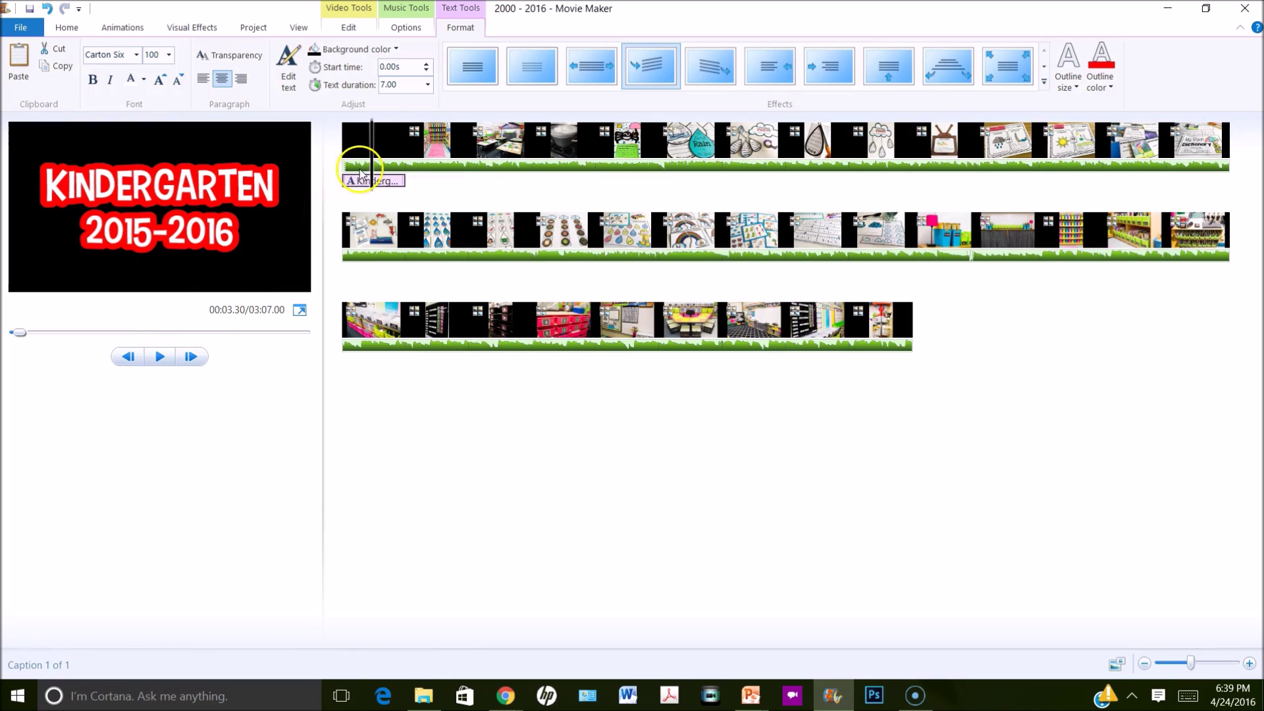
Remove the black opening title slide and its caption from the start of the timeline
click(384, 150)
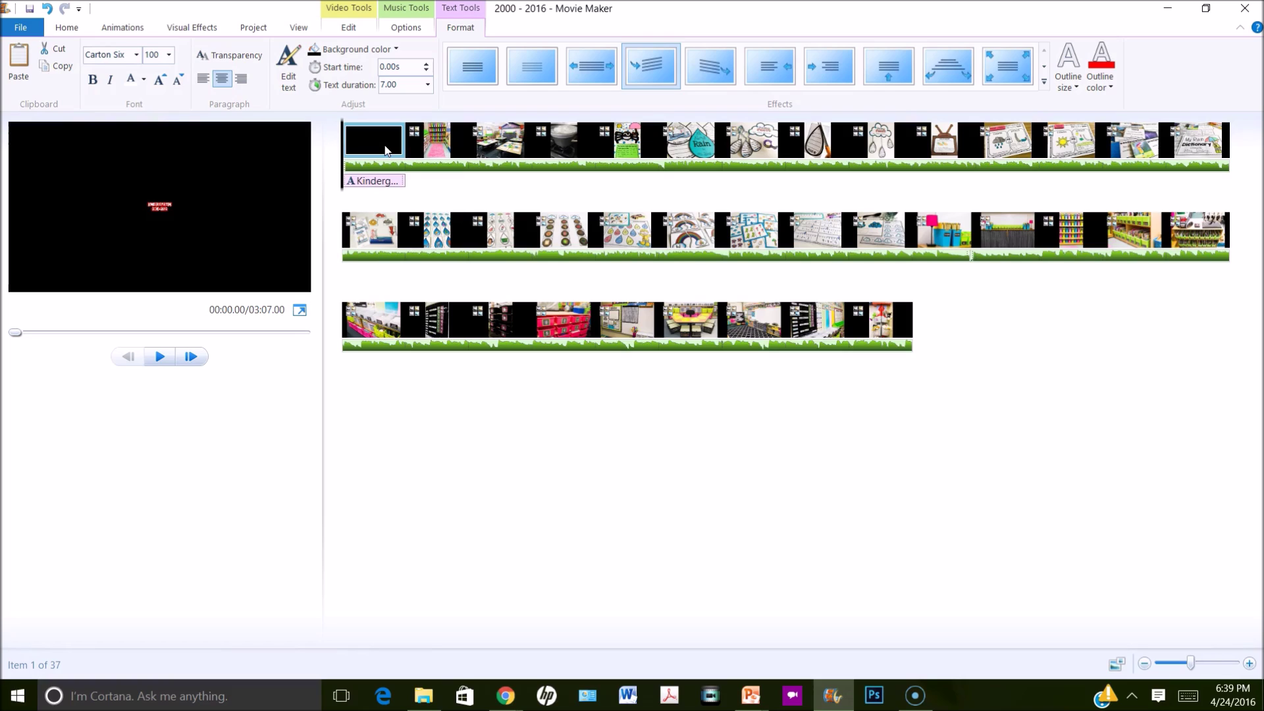
right_click(386, 150)
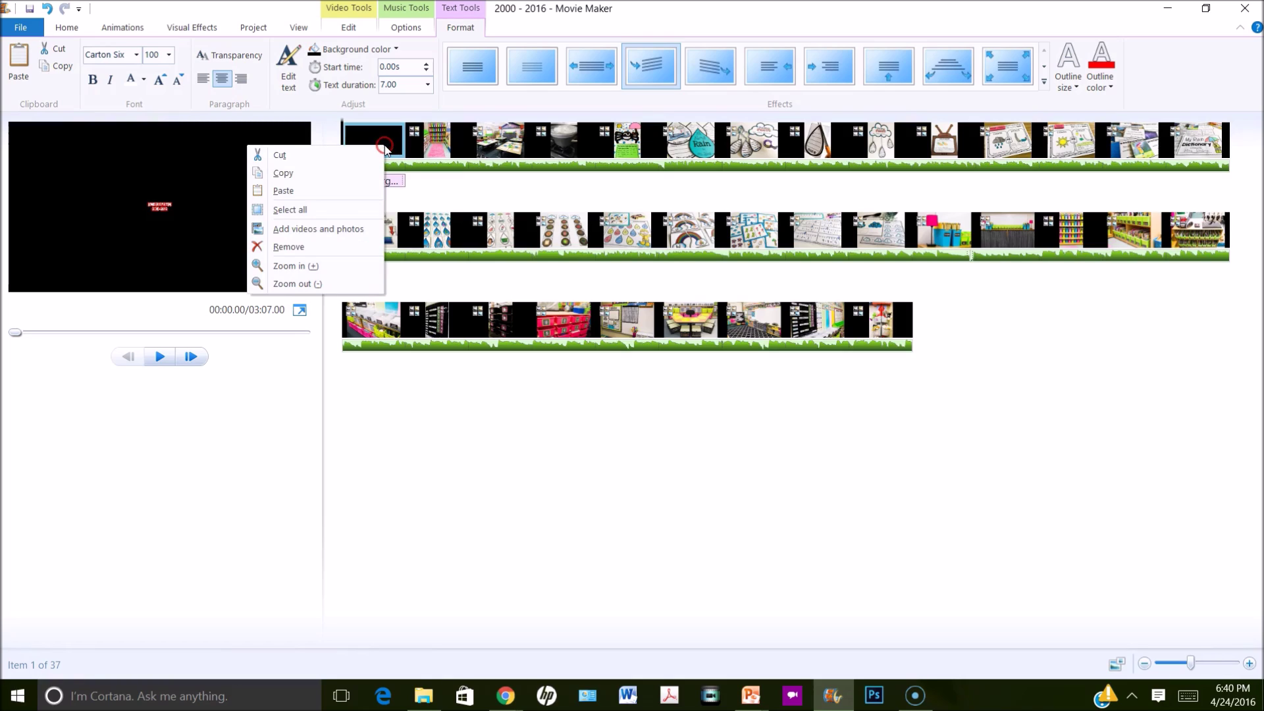
click(332, 247)
Add the ready-made Kindergarten class title picture from the Pictures folder and move it to the start of the timeline
click(121, 79)
click(191, 131)
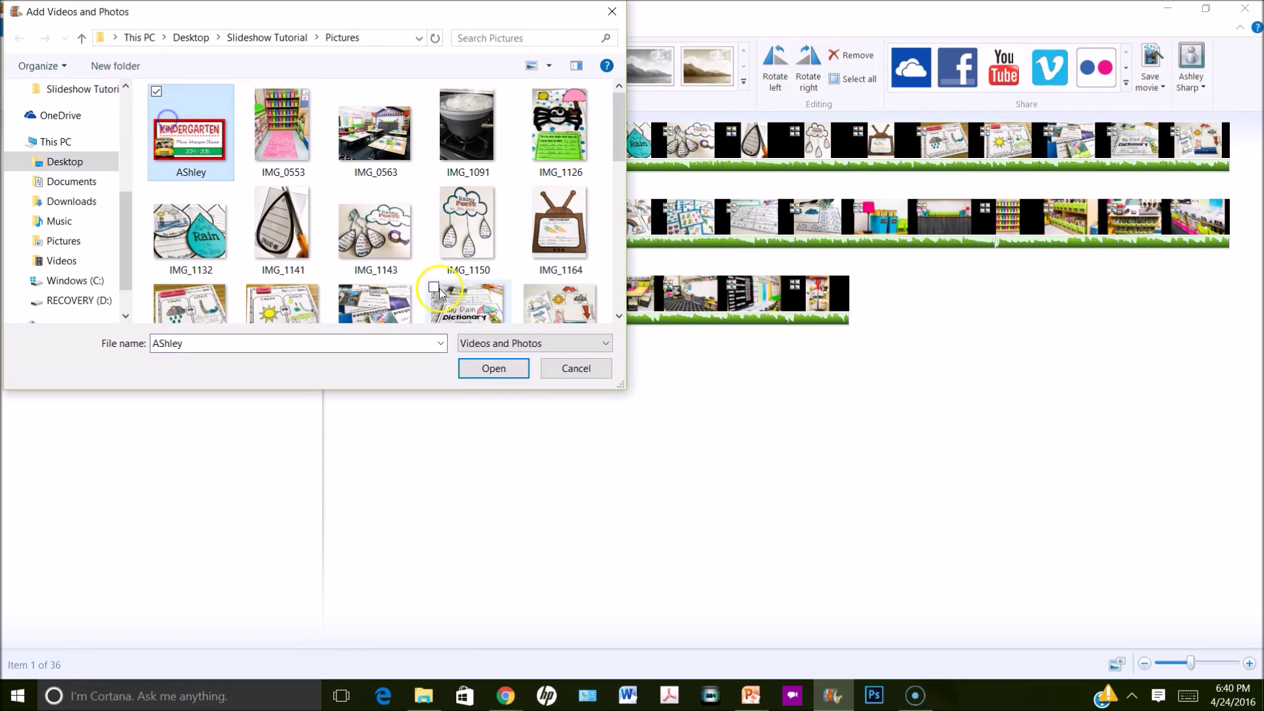
click(491, 367)
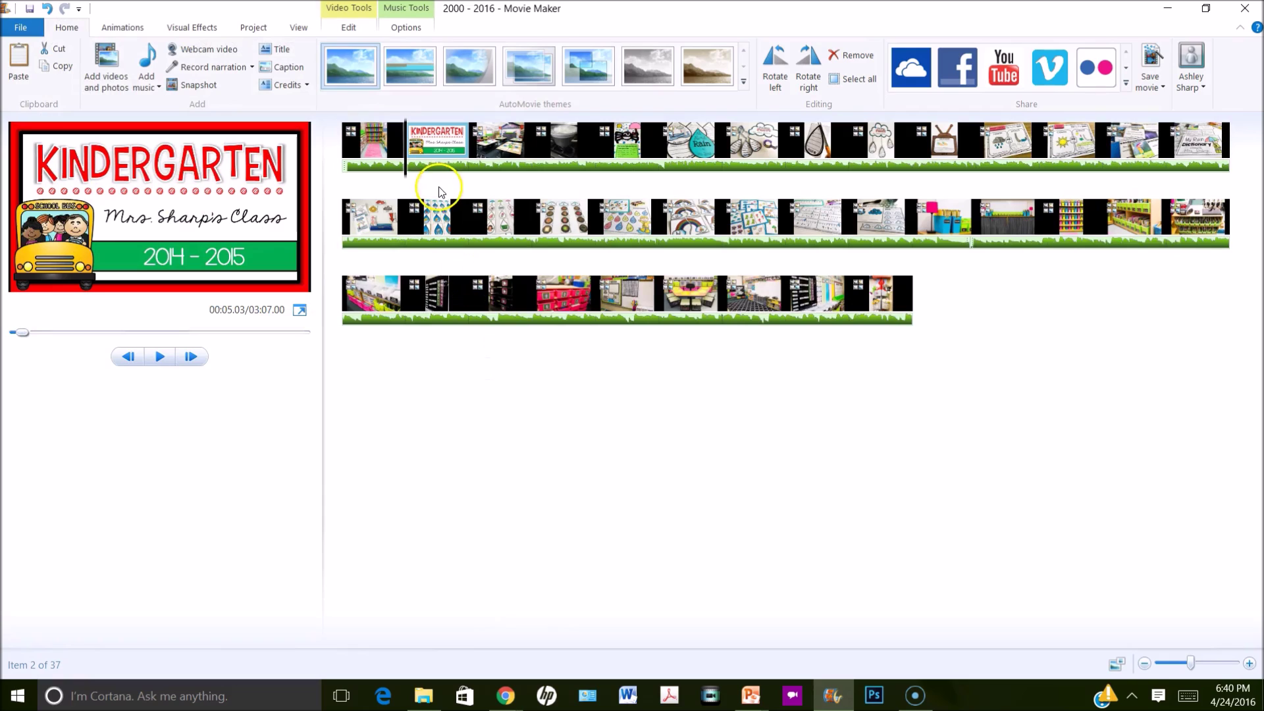
drag(440, 158, 341, 157)
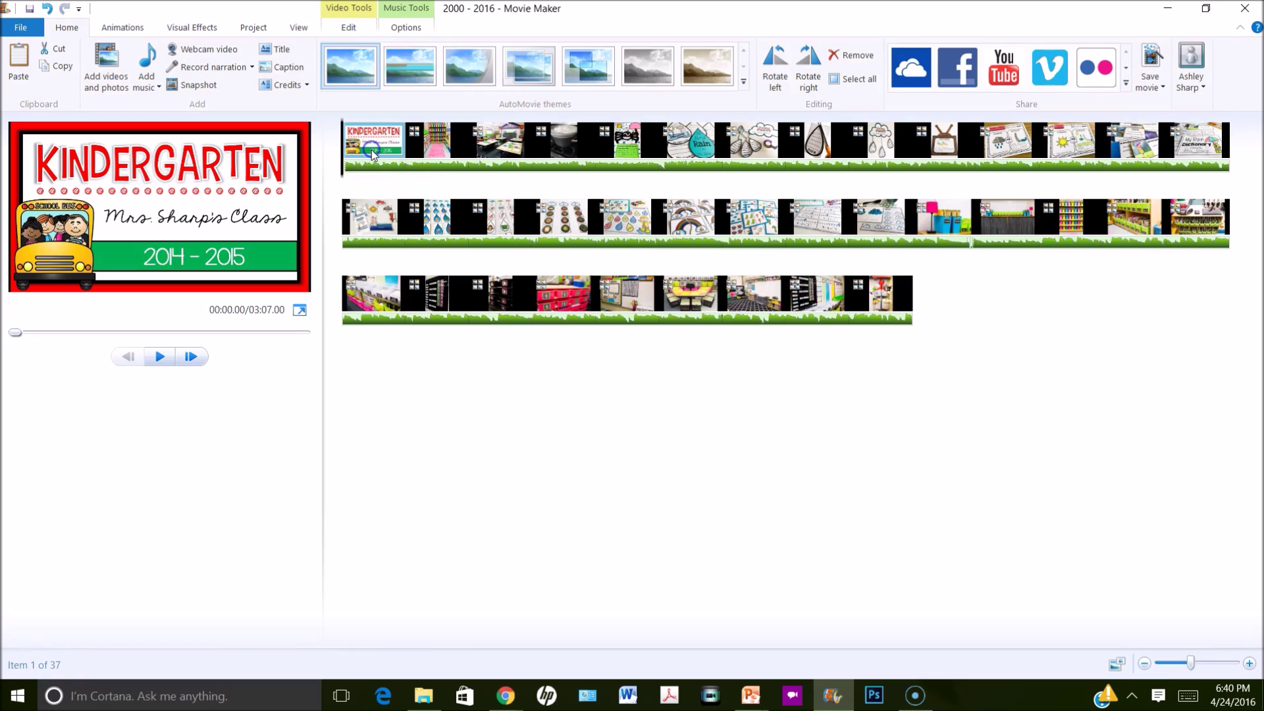
Set the duration of the opening Kindergarten picture to 10.50 seconds
click(351, 31)
click(295, 78)
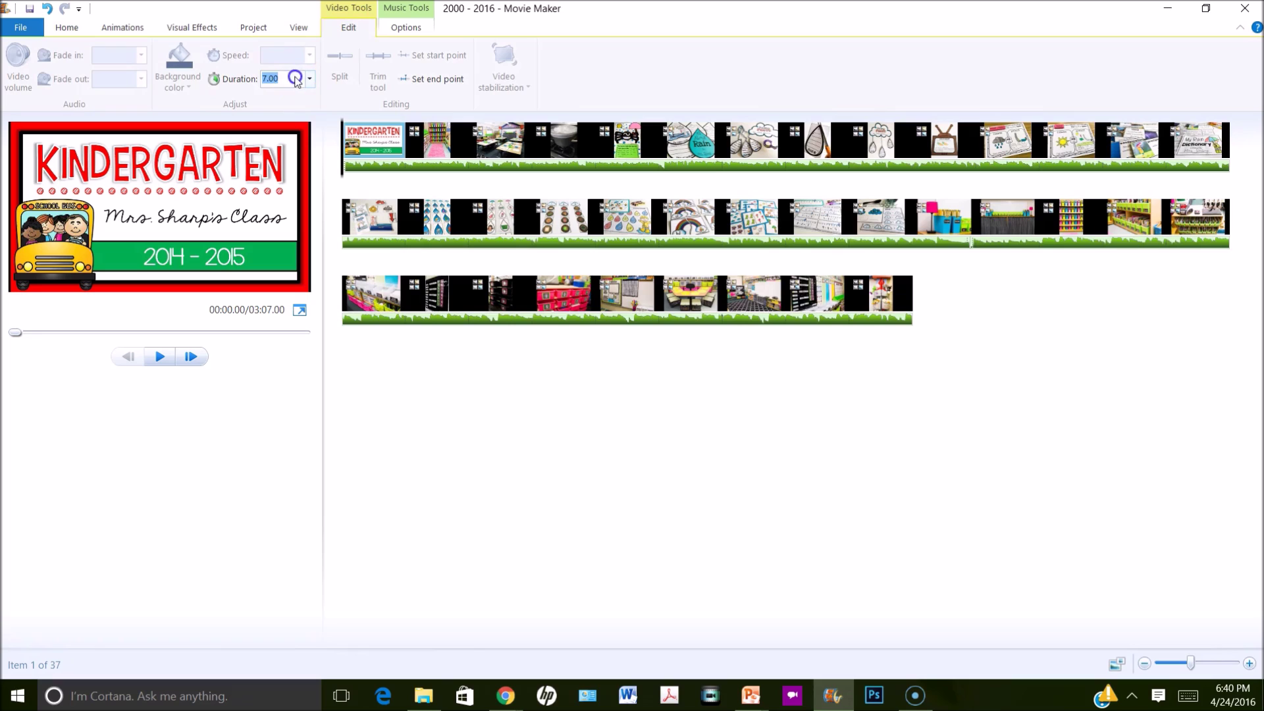
text(10.5)
key(Return)
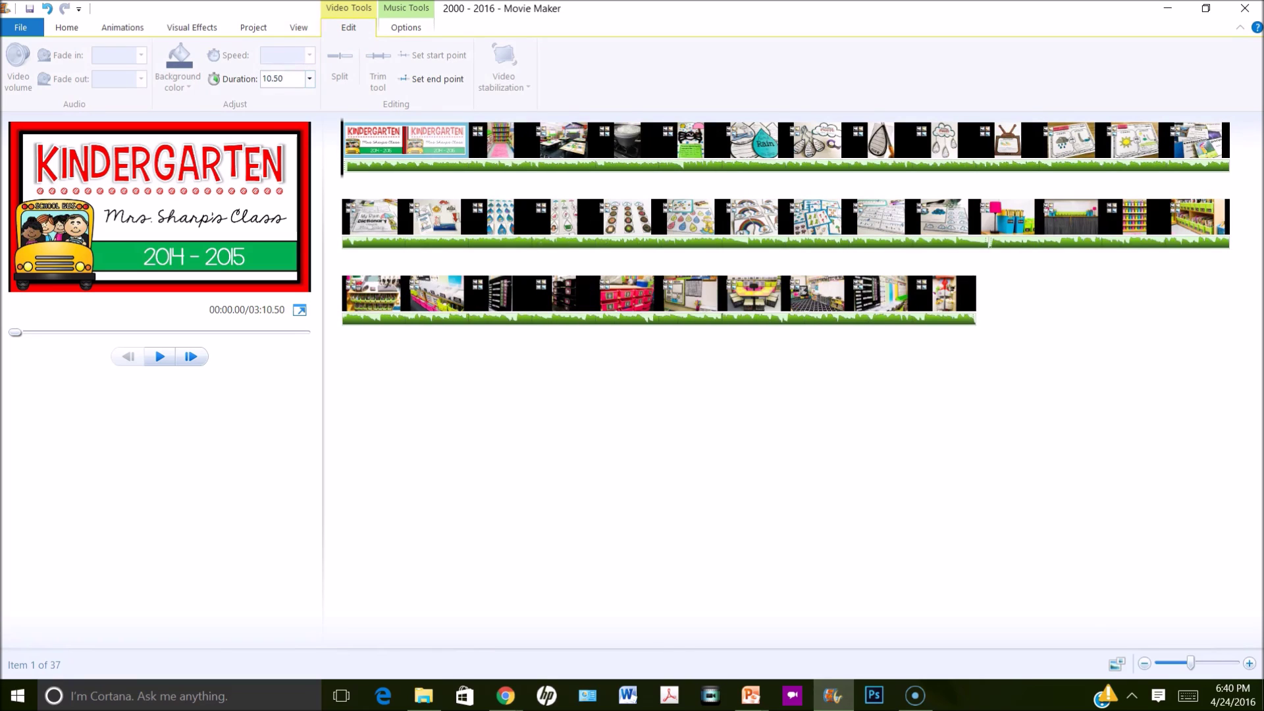
Apply the transition shown as a tilted page to the opening Kindergarten picture and play a preview of it
click(133, 22)
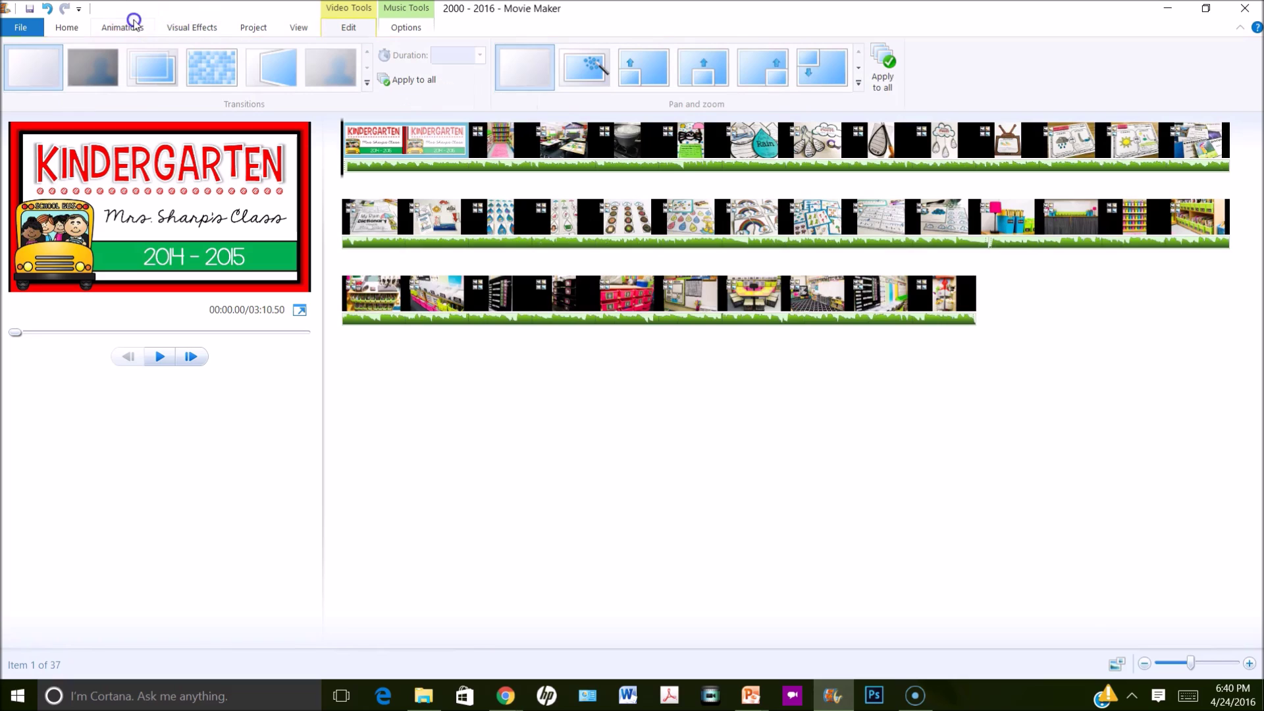
click(274, 78)
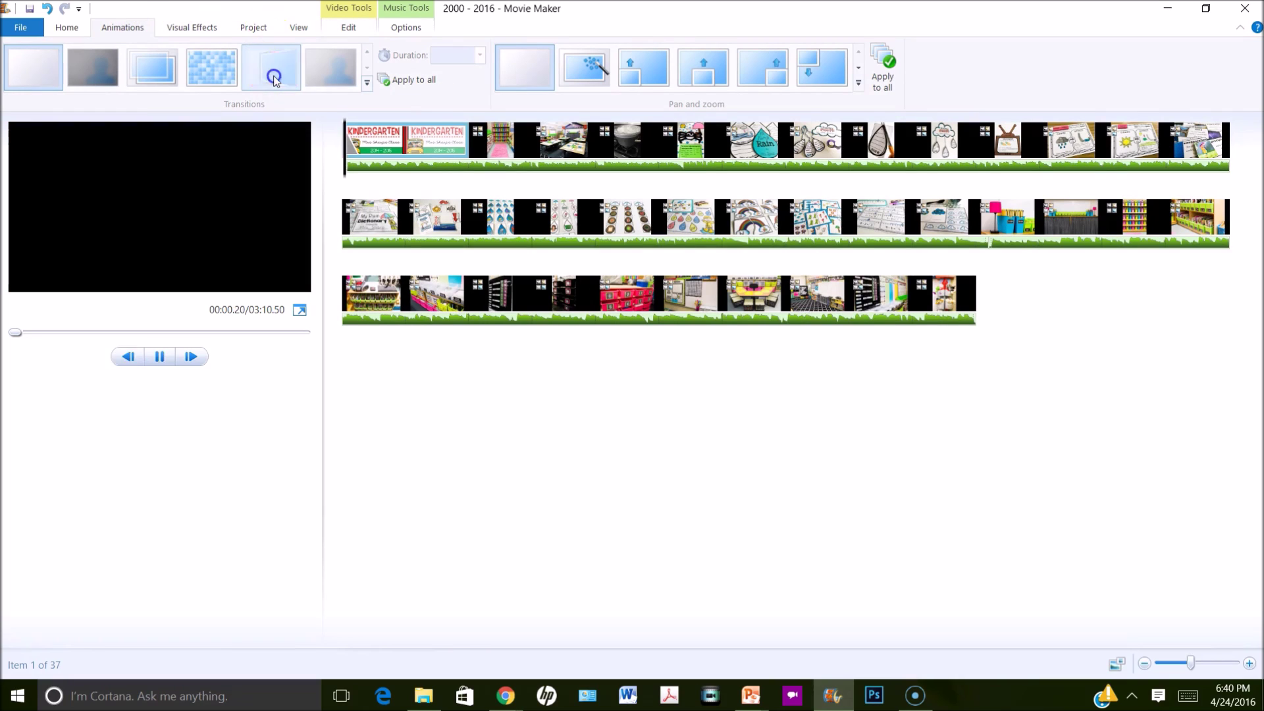
click(171, 364)
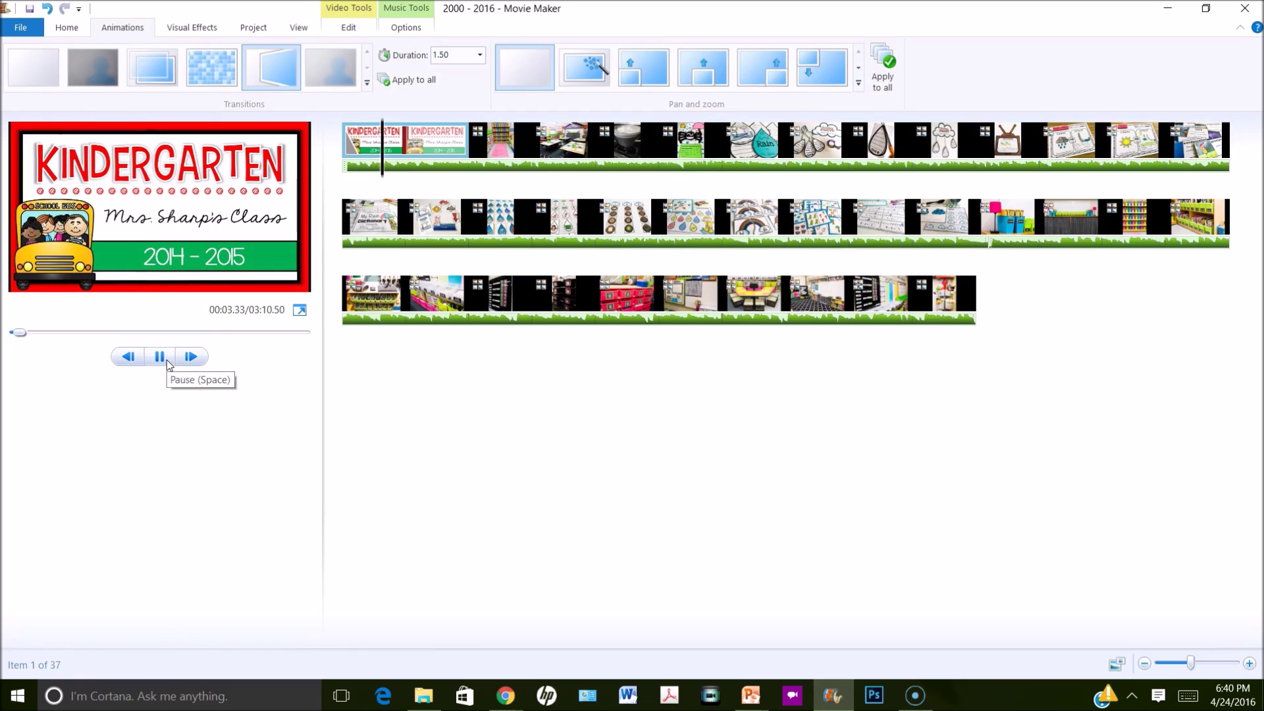
click(167, 362)
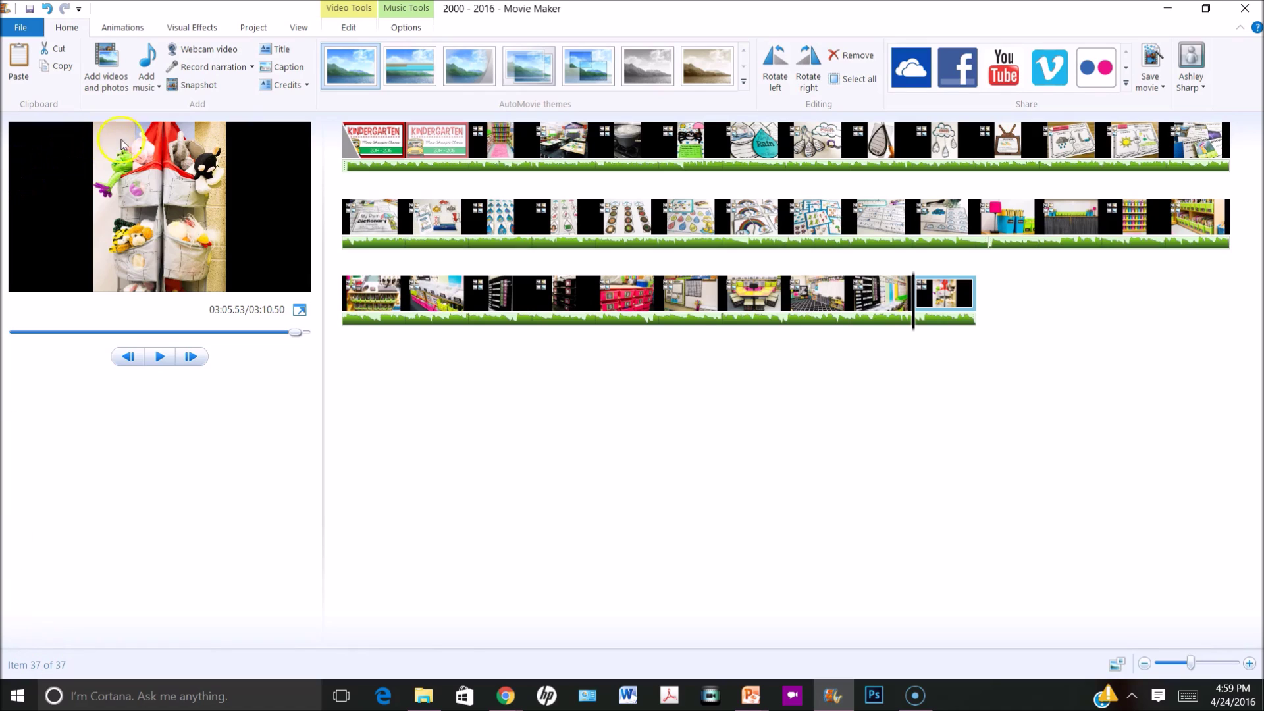
Add a Starring credits slide at the end of the slideshow and complete its heading with the teacher's class name
click(306, 84)
click(275, 139)
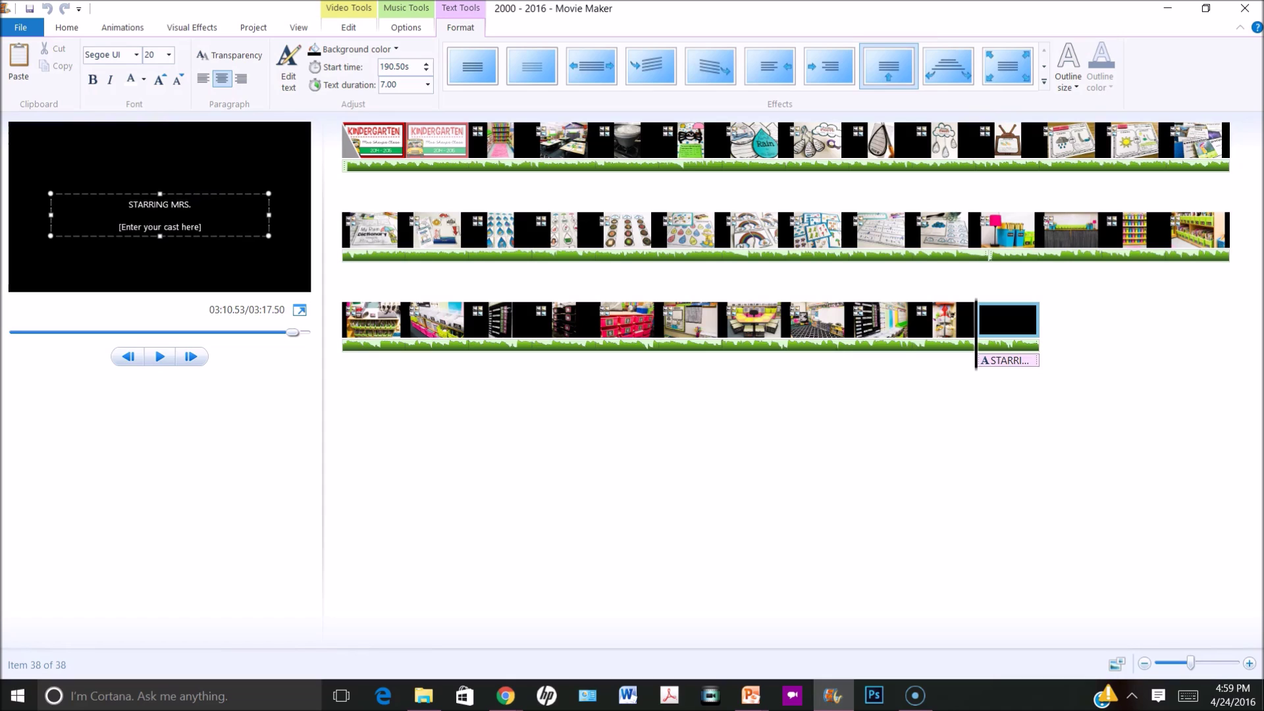
text(MRS. SHARP'S CLASS)
Replace the cast placeholder with five students' first names on separate lines and move the credits text box higher
triple_click(183, 224)
text(Brid)
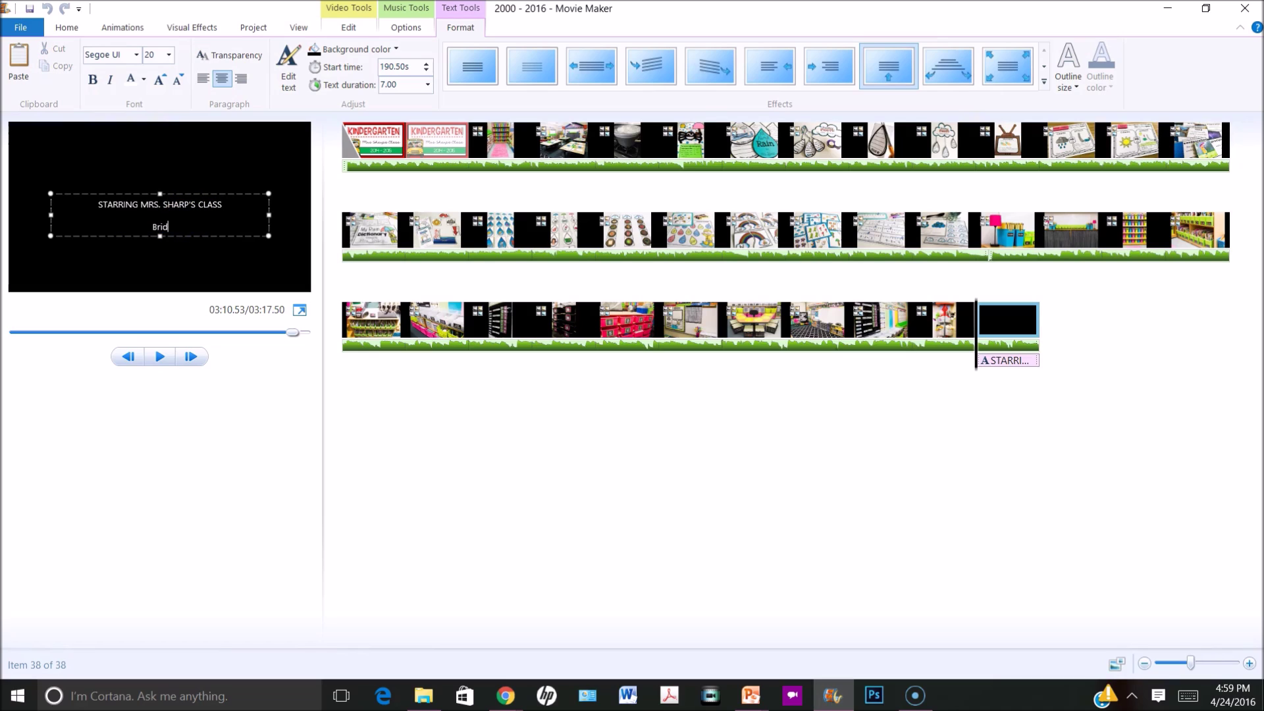
text(gette)
key(Return)
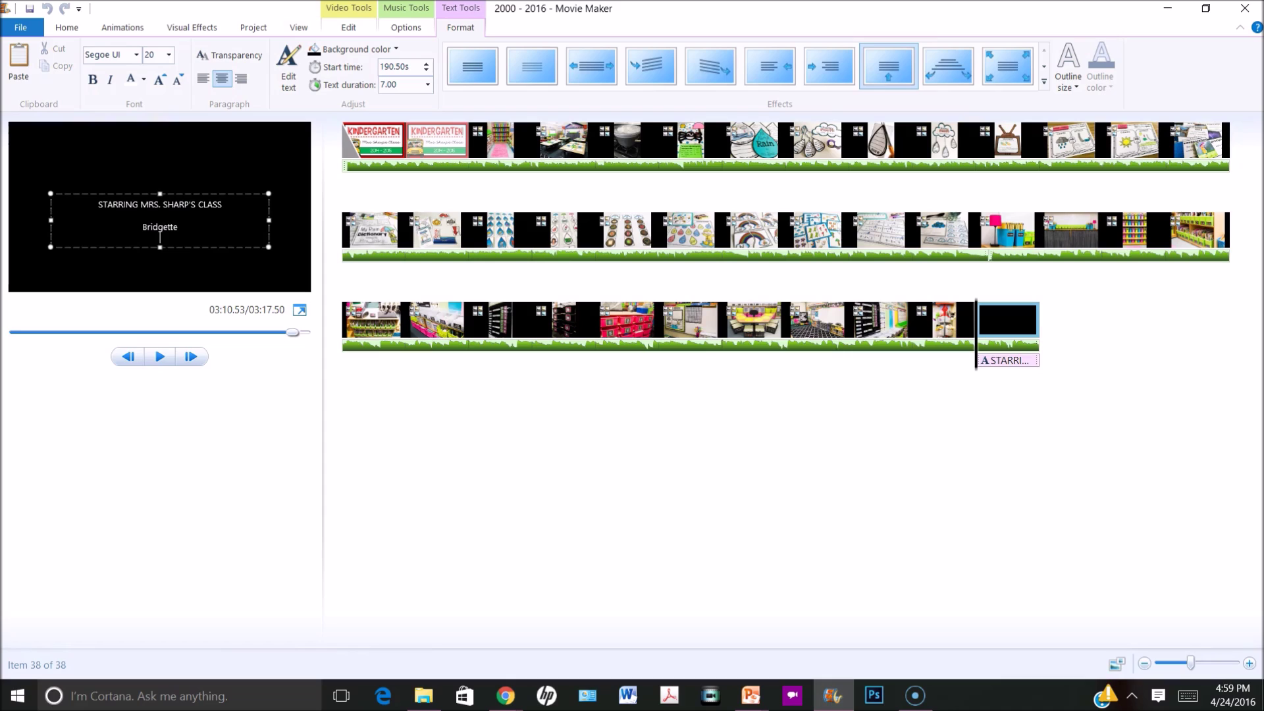
text(Liz)
key(Return)
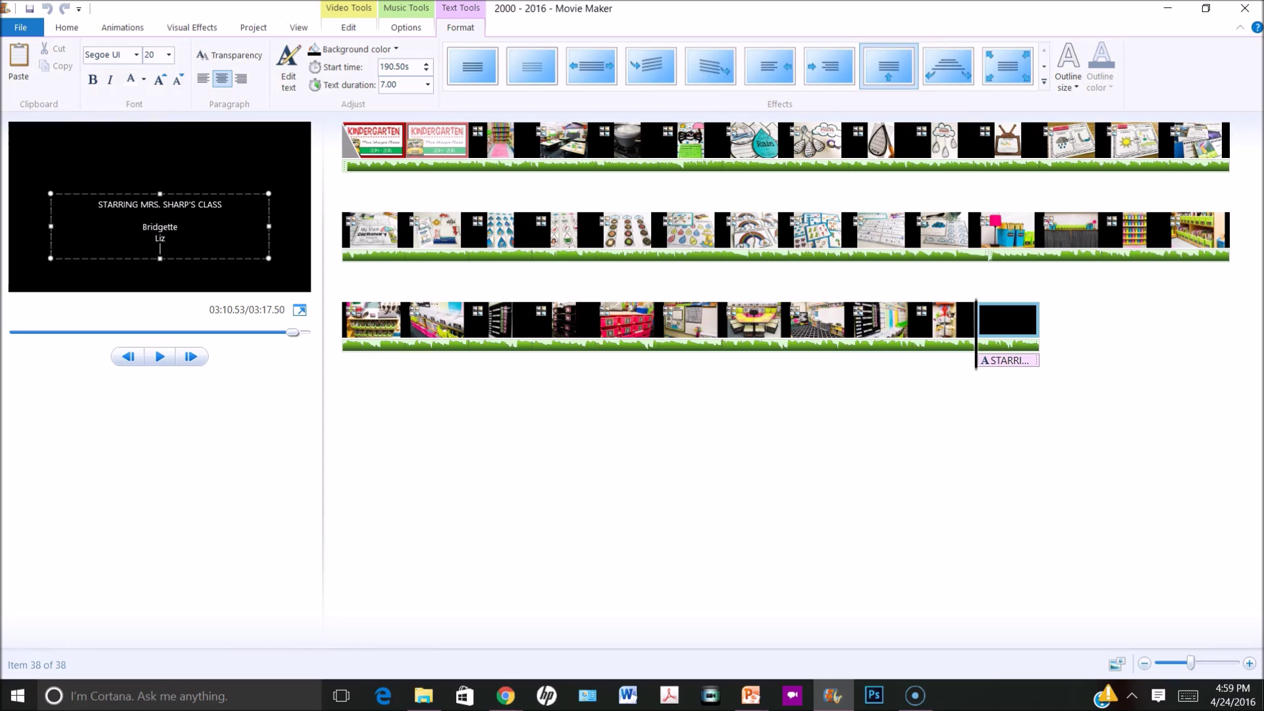
text(Jenny)
key(Return)
text(Kevin)
key(Return)
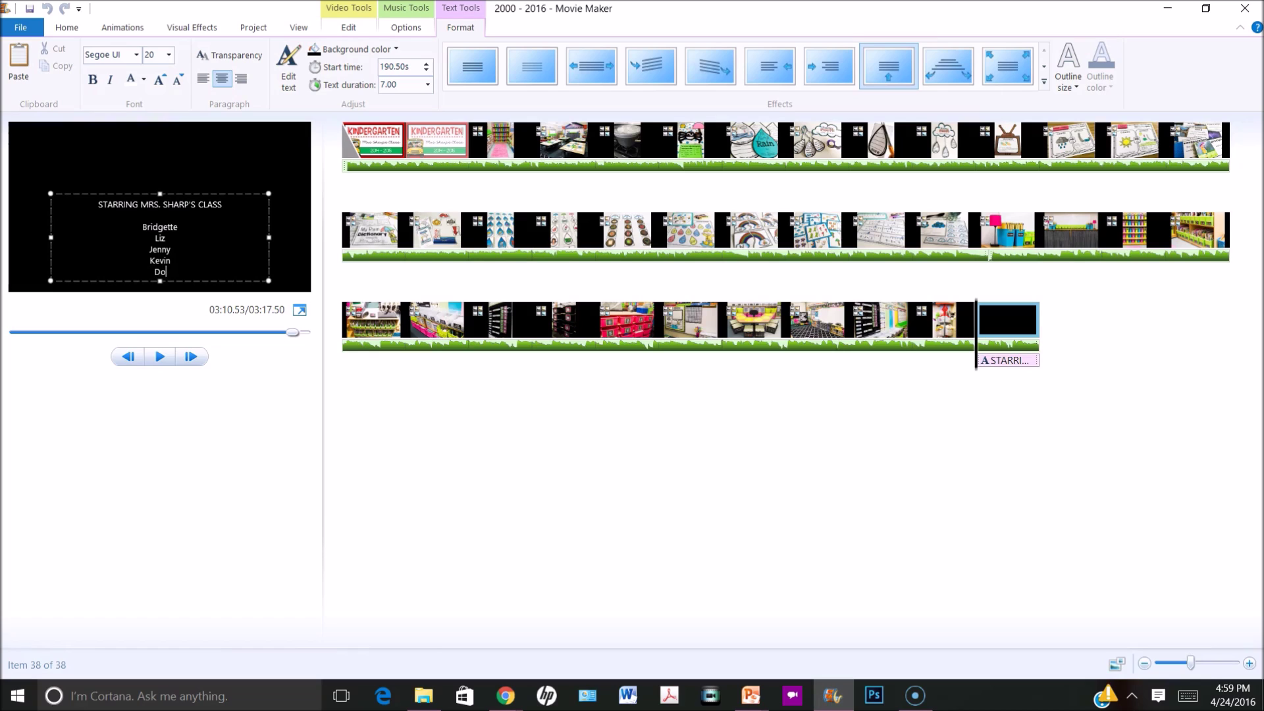
drag(164, 194, 164, 163)
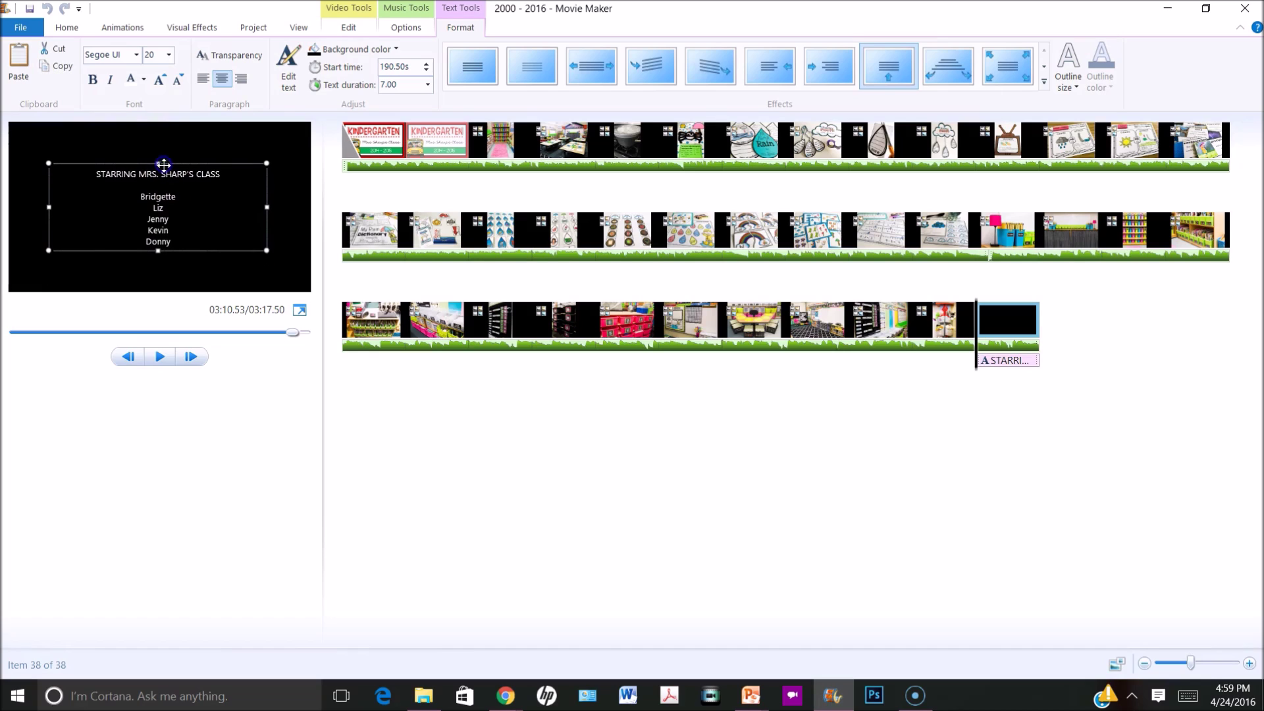
Format the credits text in the HelloAnnie font at size 36
click(134, 56)
drag(141, 84, 124, 231)
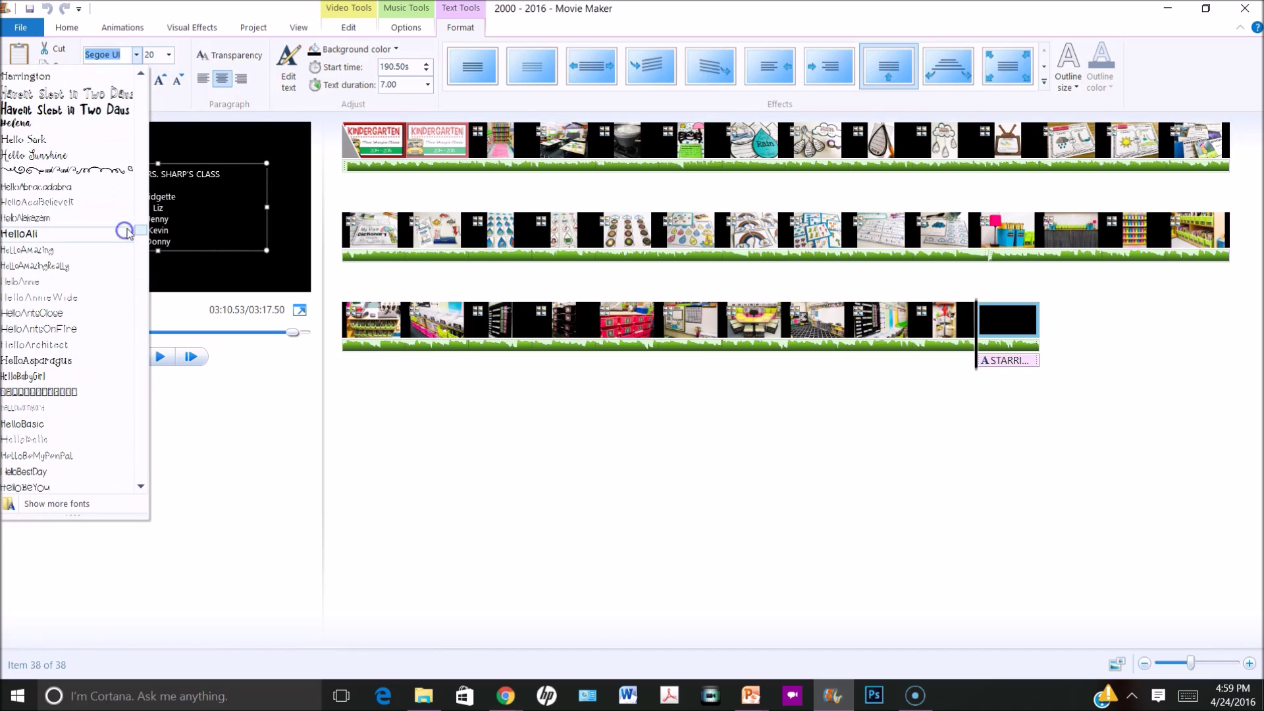
click(64, 281)
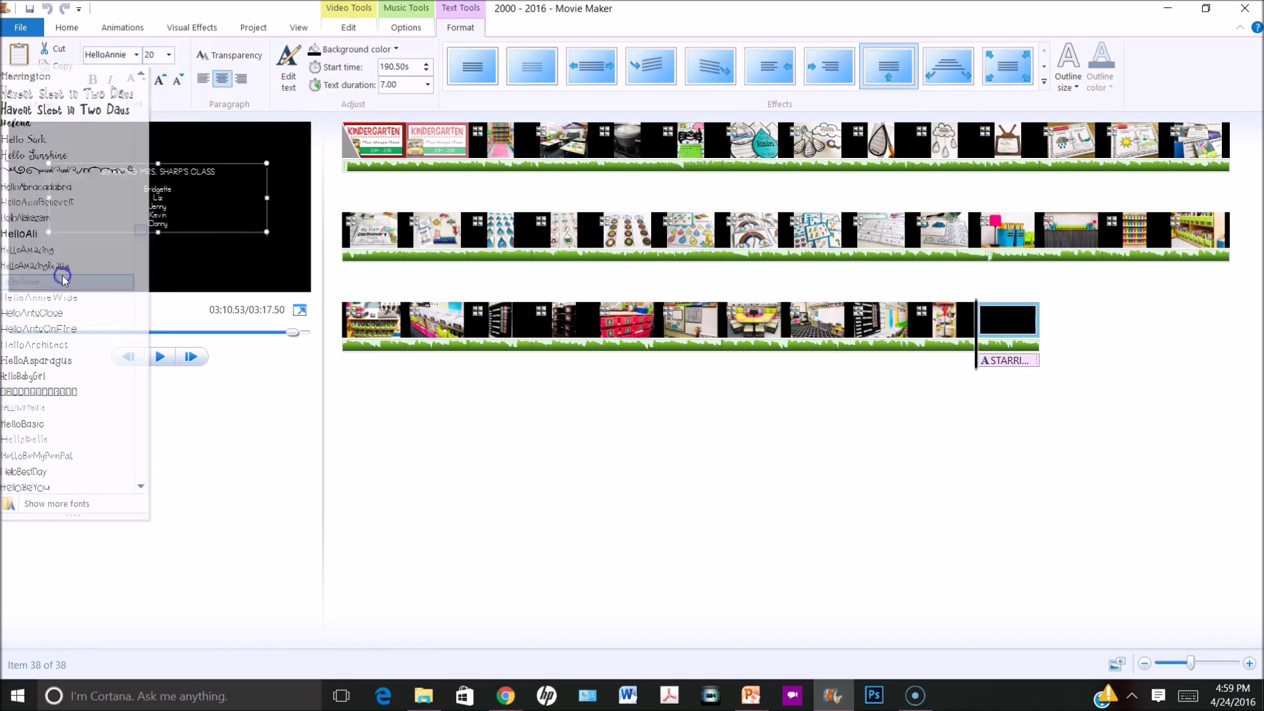
click(169, 58)
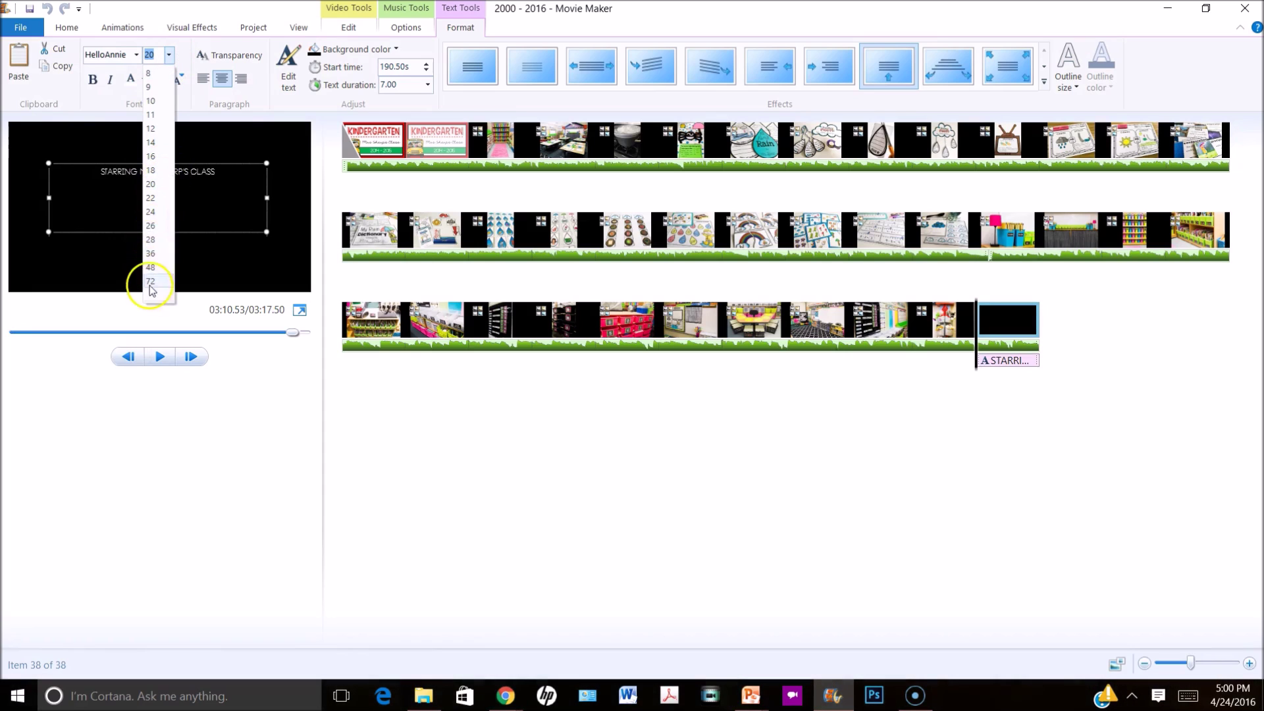
click(149, 253)
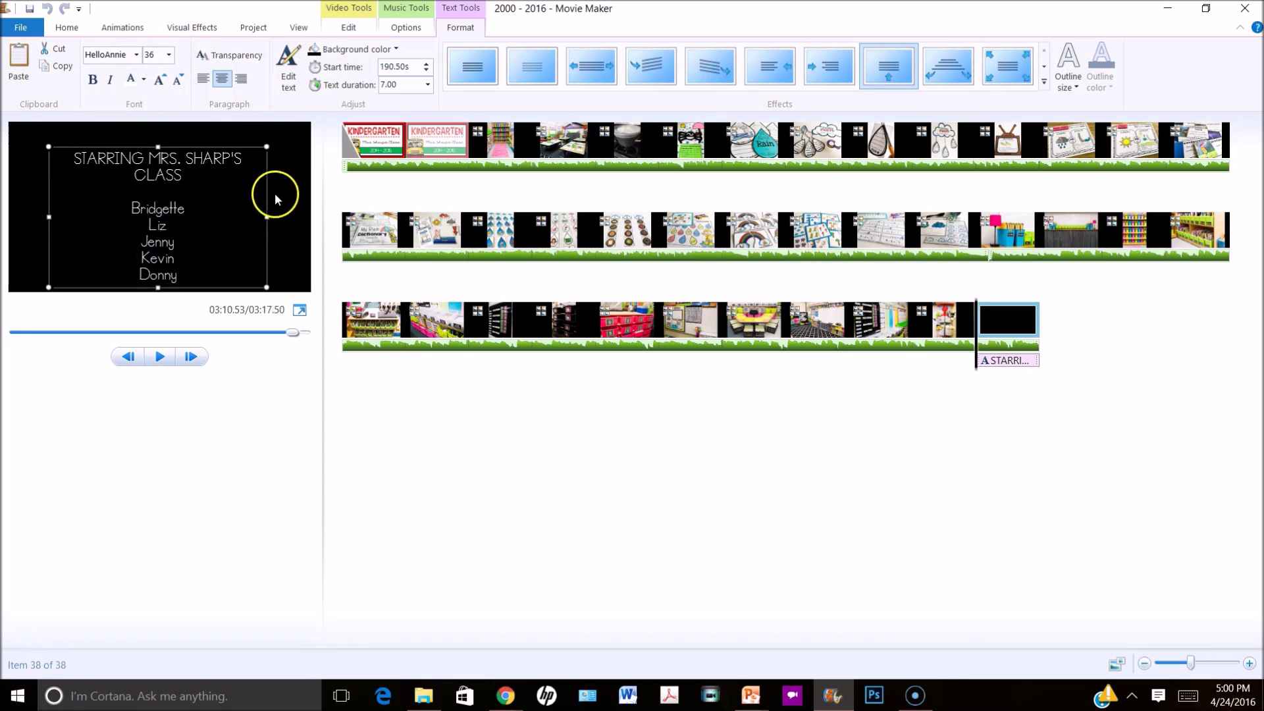
Widen the credits text box so the heading fits on one line, center it in the frame and apply the upward-scrolling text effect
drag(263, 219, 291, 218)
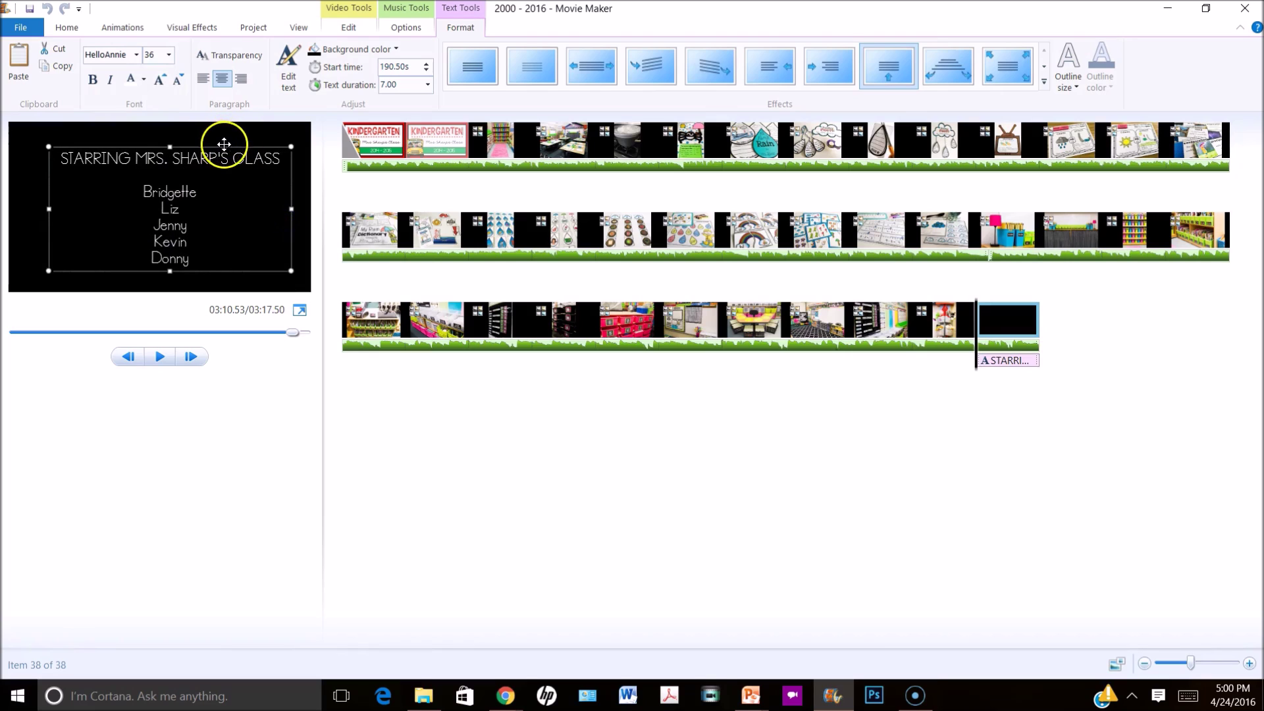
drag(225, 141, 214, 144)
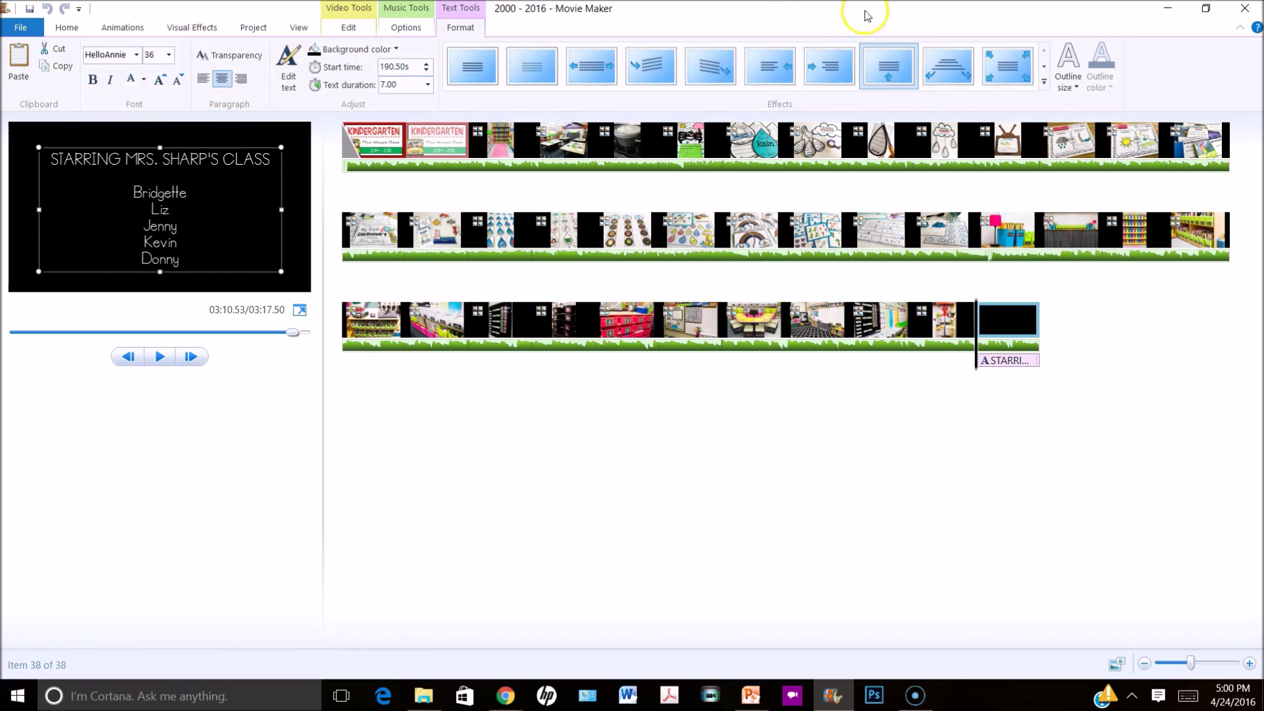
click(877, 71)
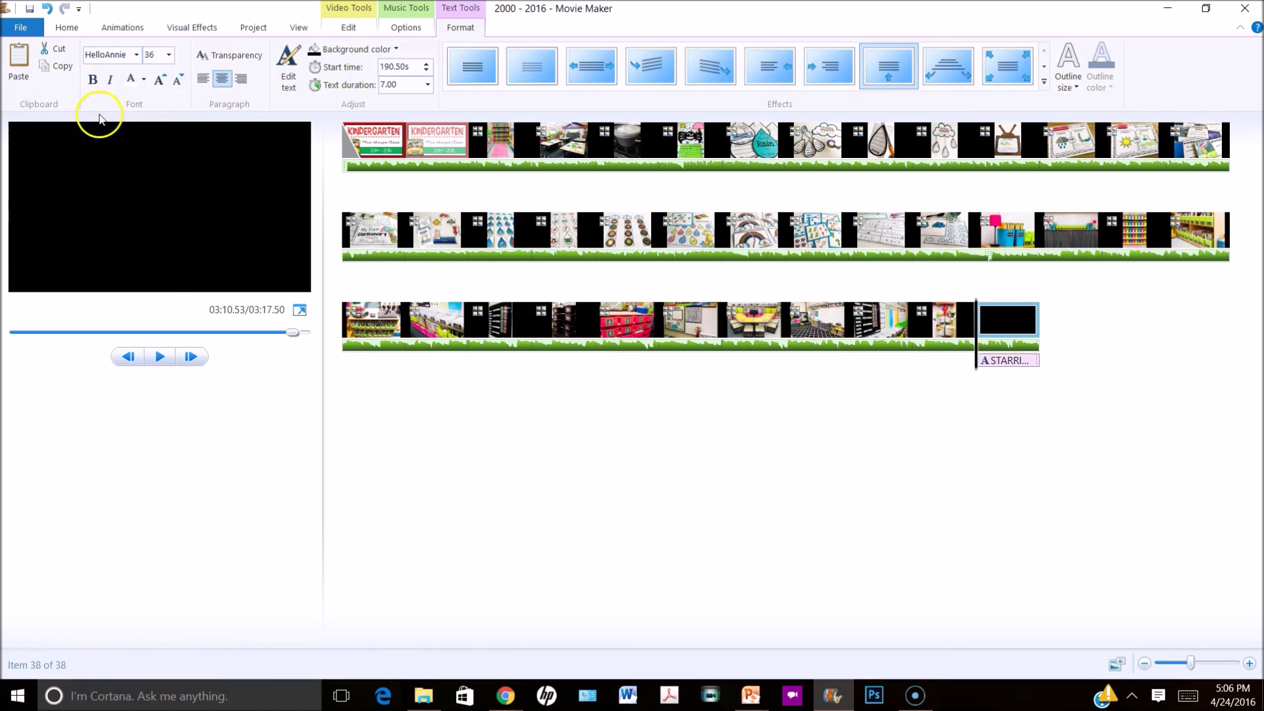
Save the movie for high-definition display as an MPEG-4 file named "Tutorial Practice 2" in the Slideshow Tutorial folder
click(68, 28)
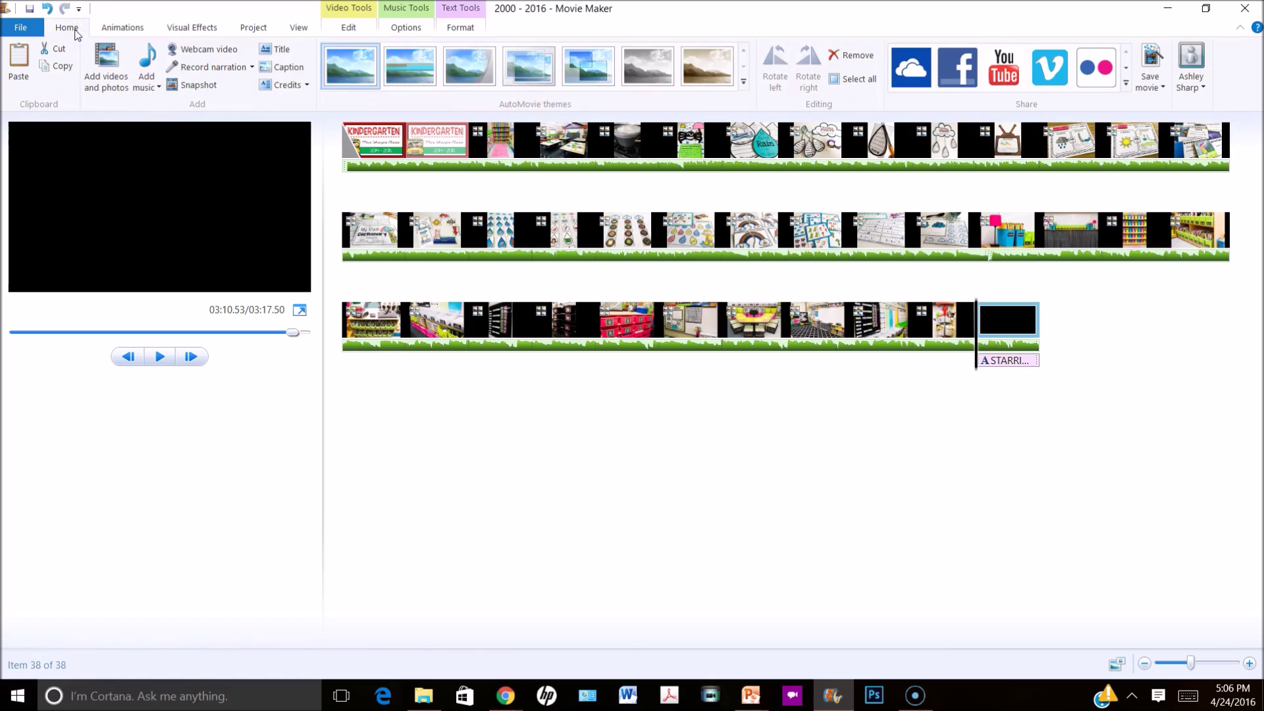
click(1153, 87)
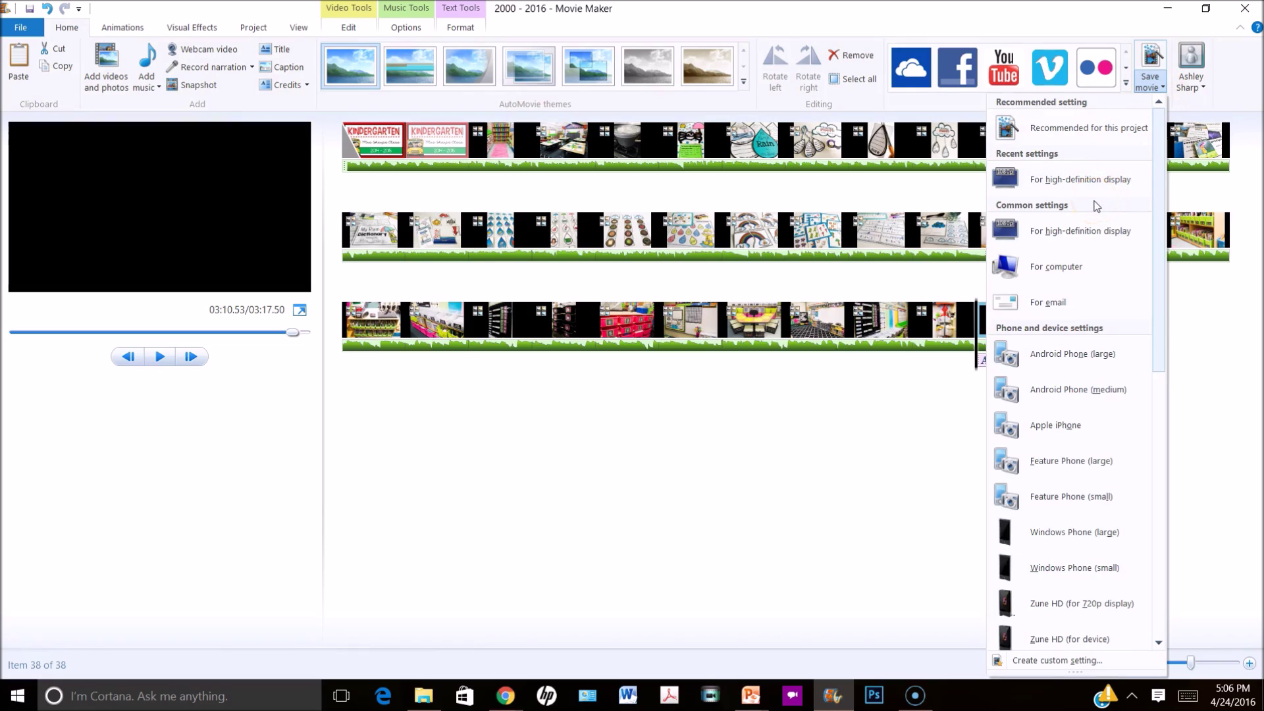
click(1079, 233)
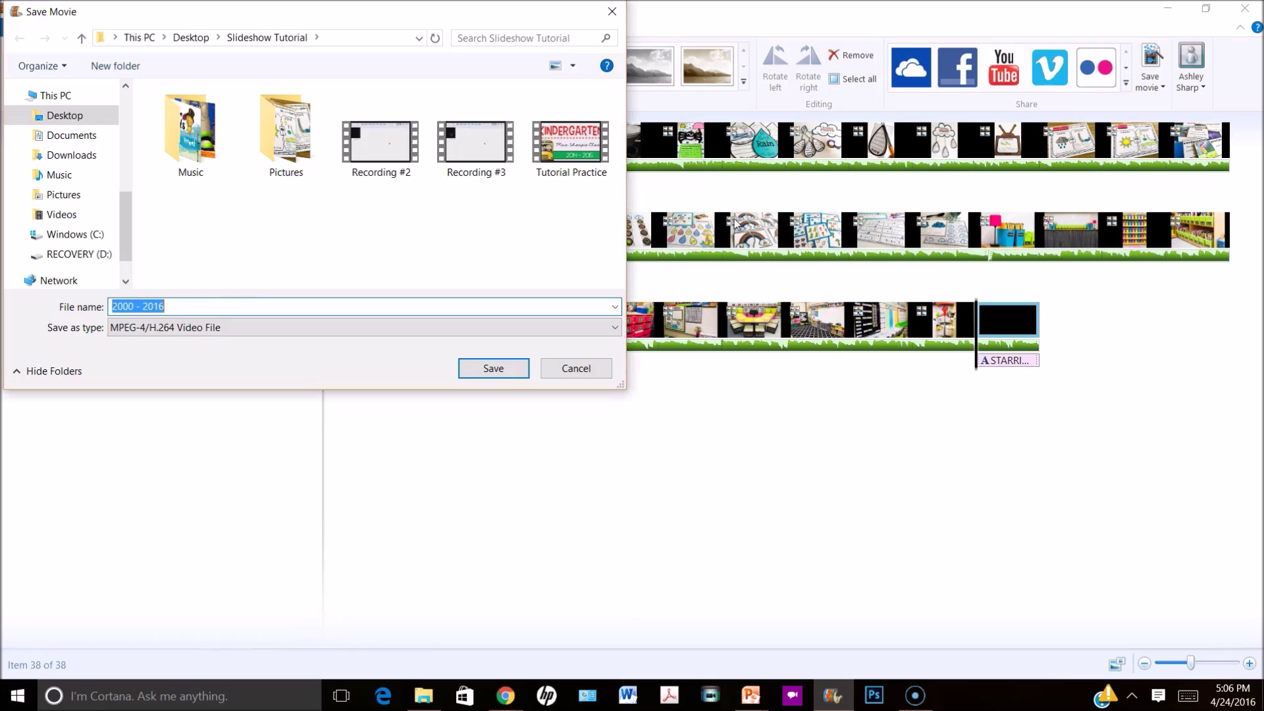
text(Tutorial P)
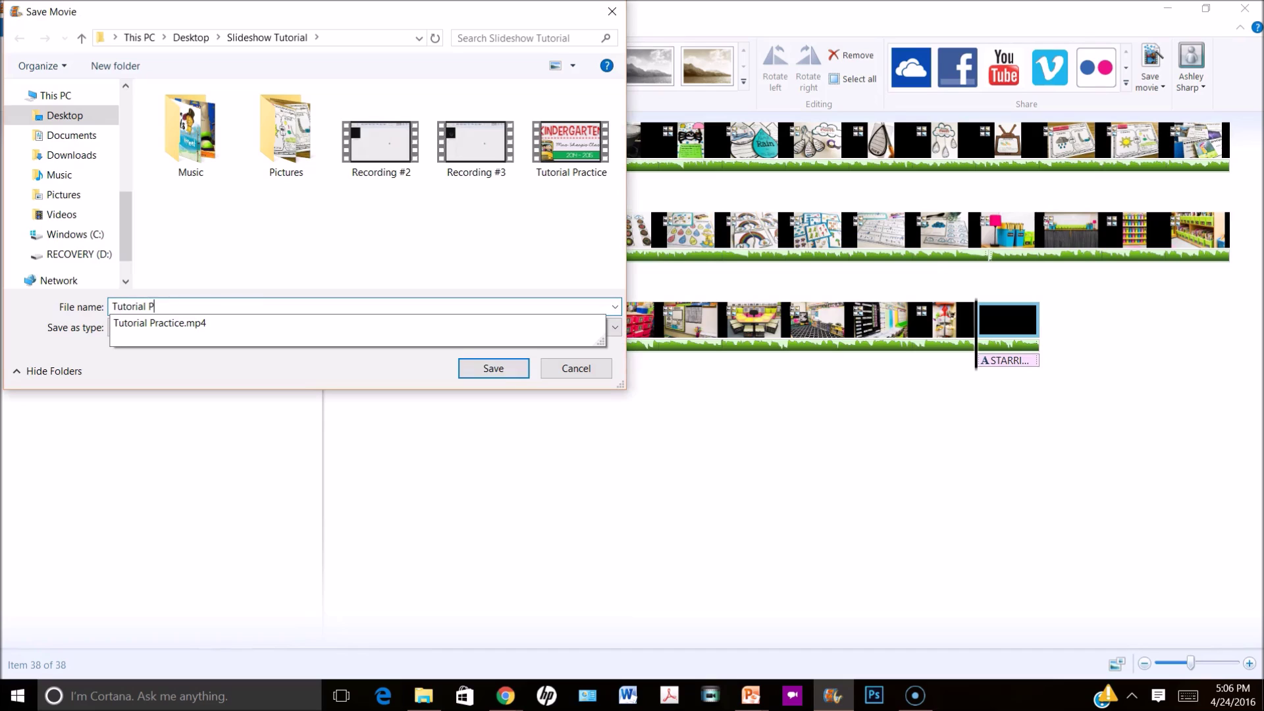
text(ractice 2)
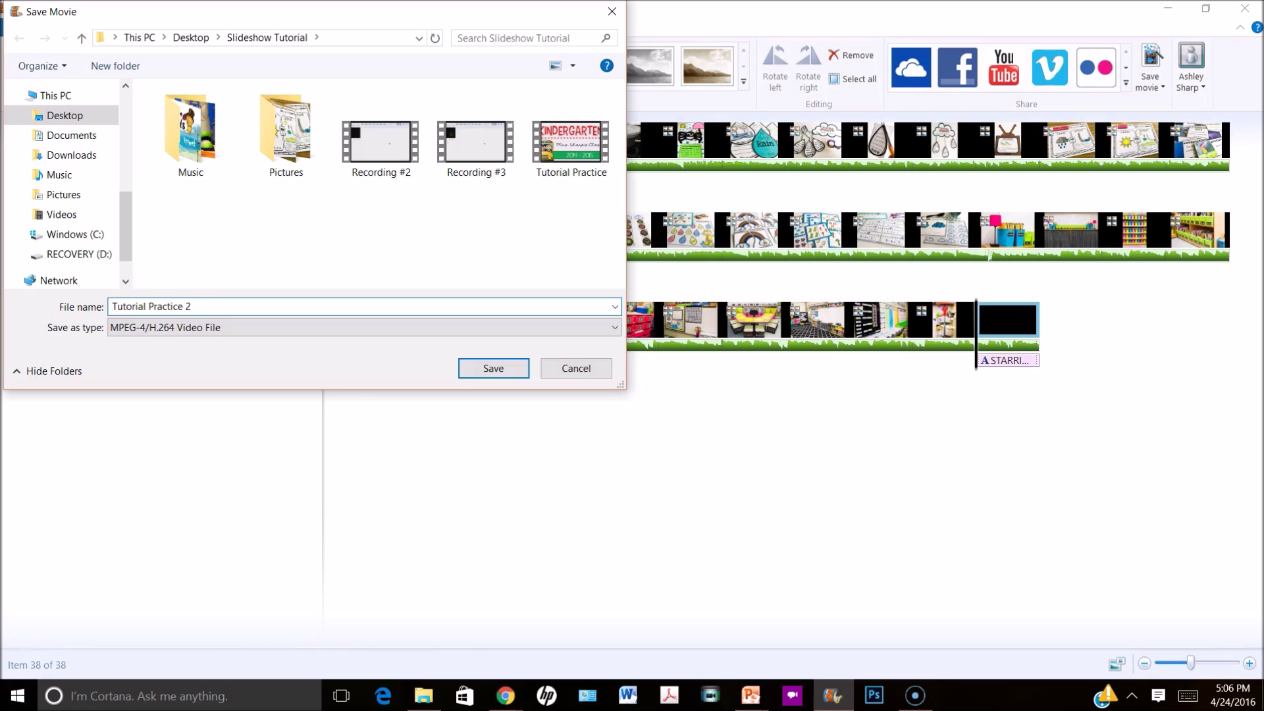
key(Return)
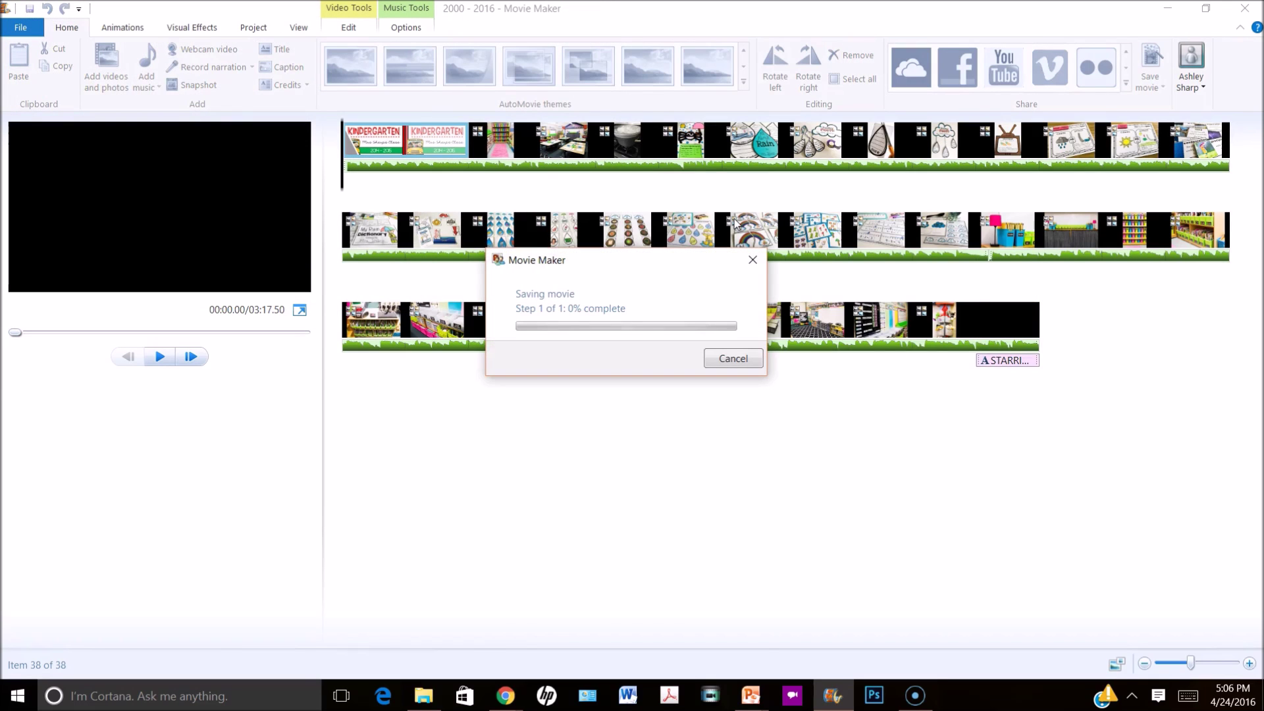